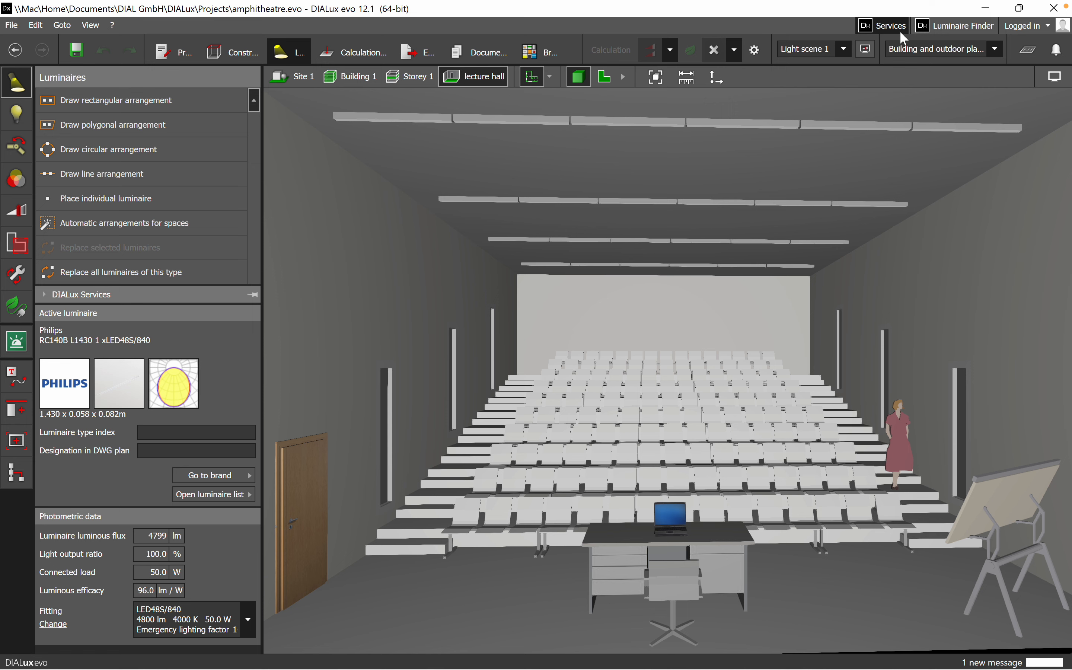
Compare the catalogue's internal roller blind and external venetian blind, making the external venetian blind the active façade element.
middle_click_drag(641, 312, 660, 378)
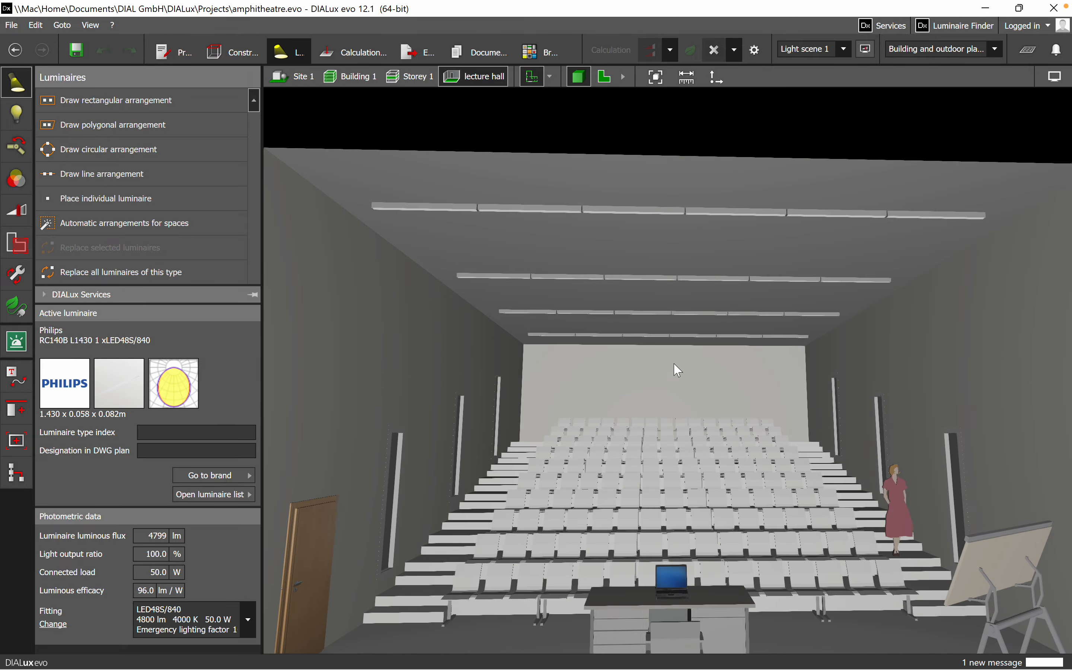
scroll(686, 365, "up", 2)
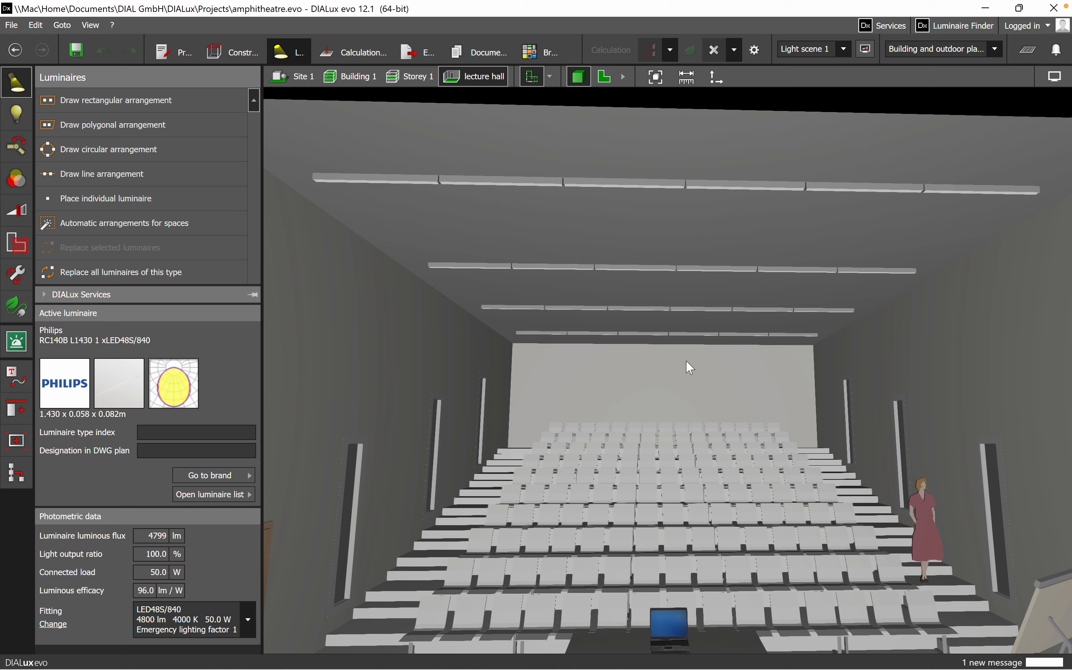
scroll(706, 344, "up", 2)
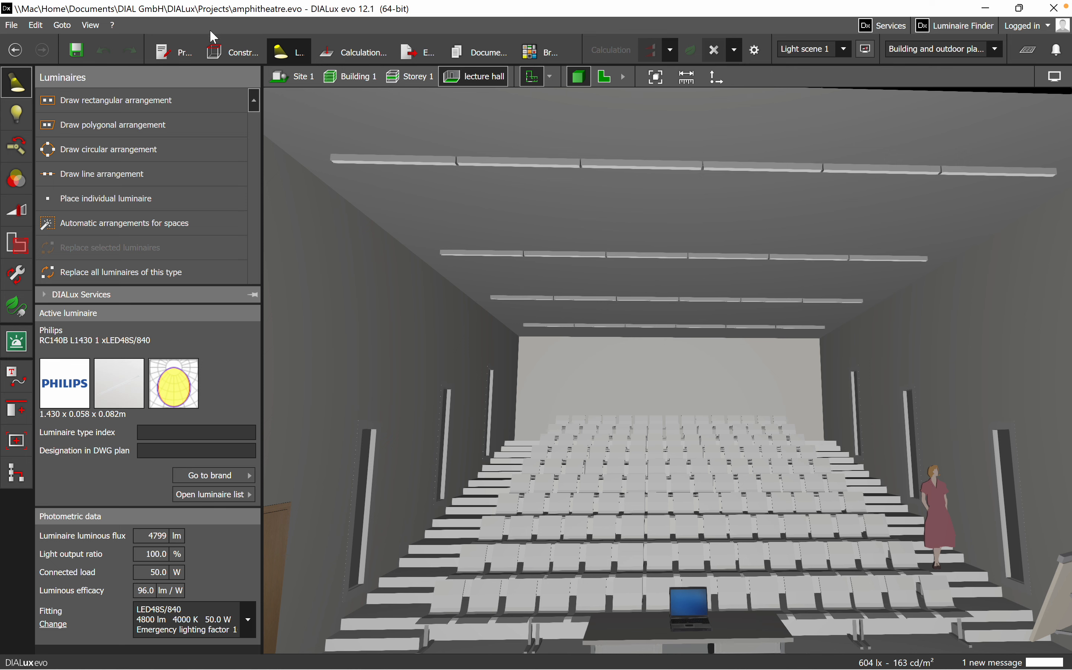
left_click(218, 53)
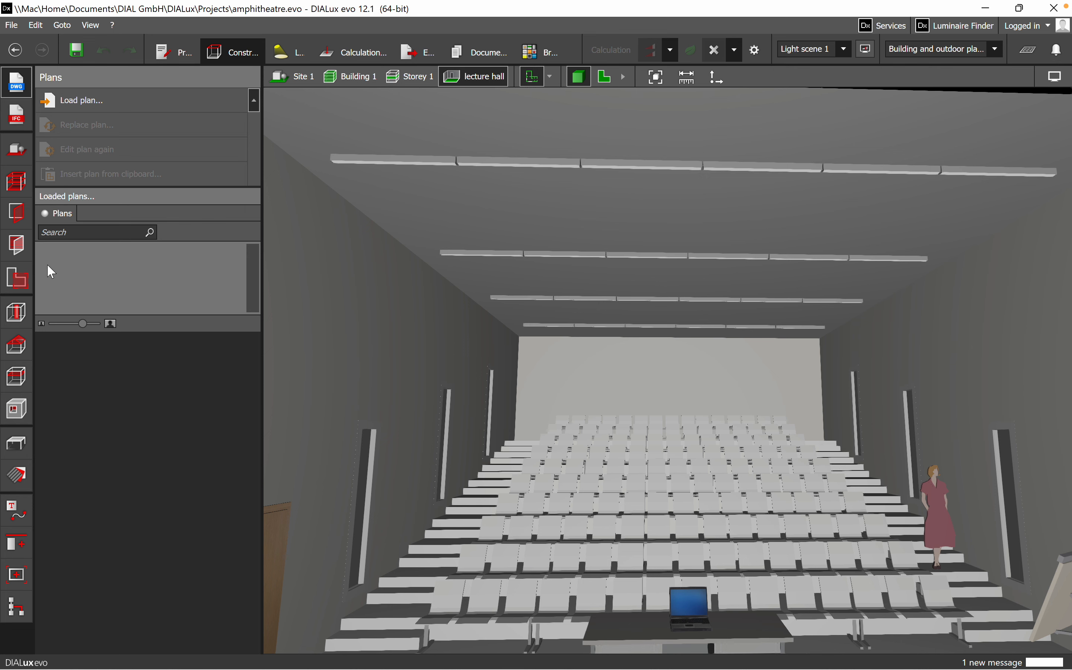
left_click(18, 251)
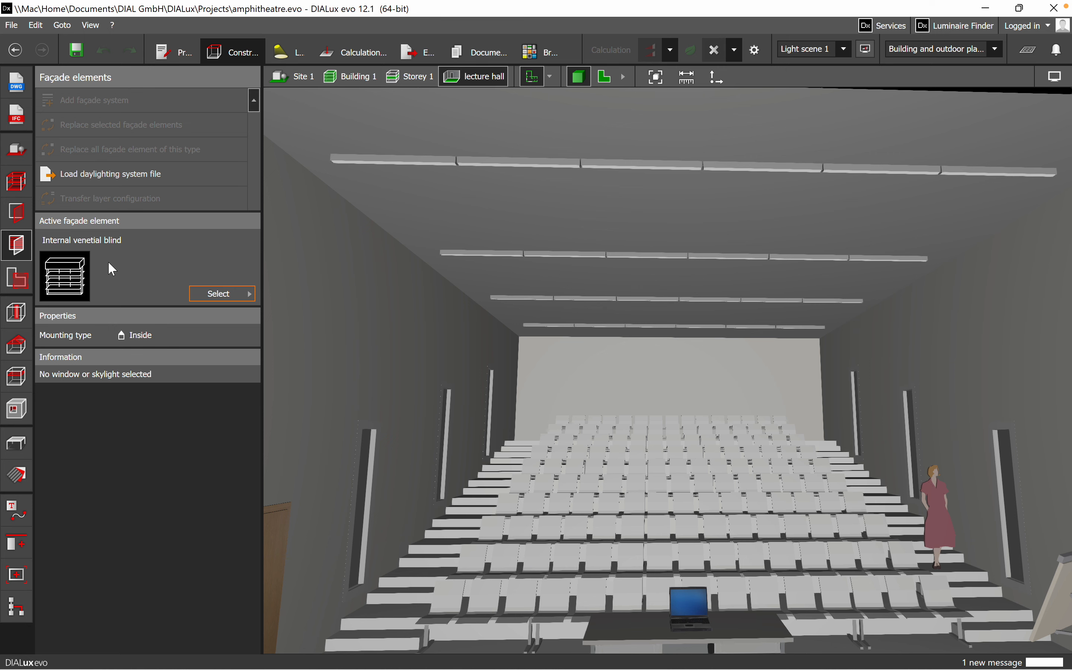
left_click(219, 294)
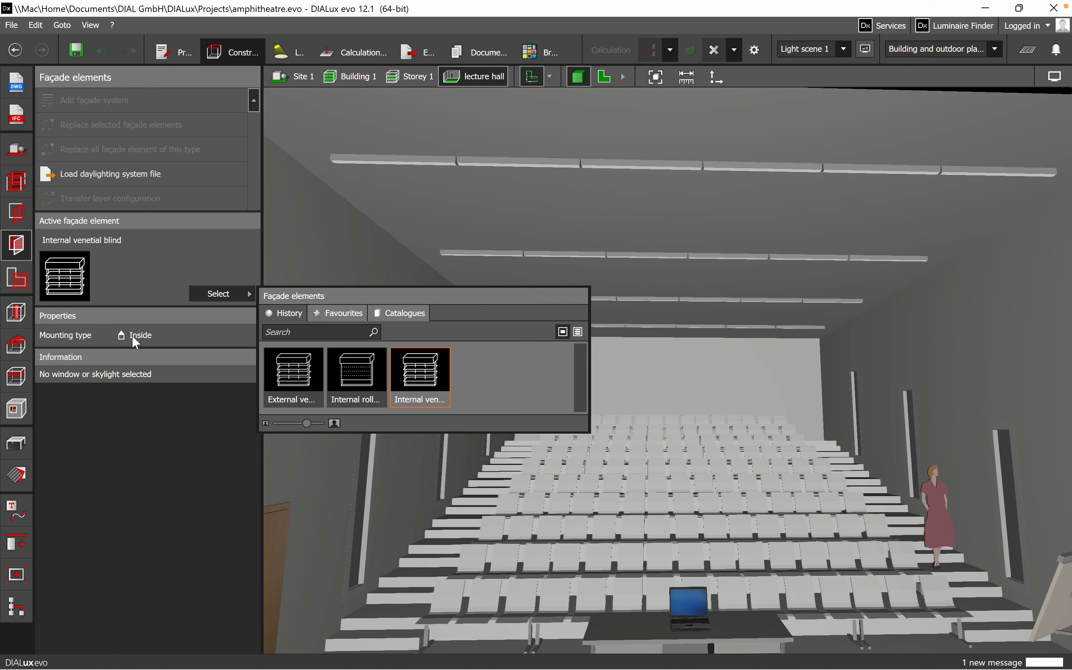
left_click(345, 372)
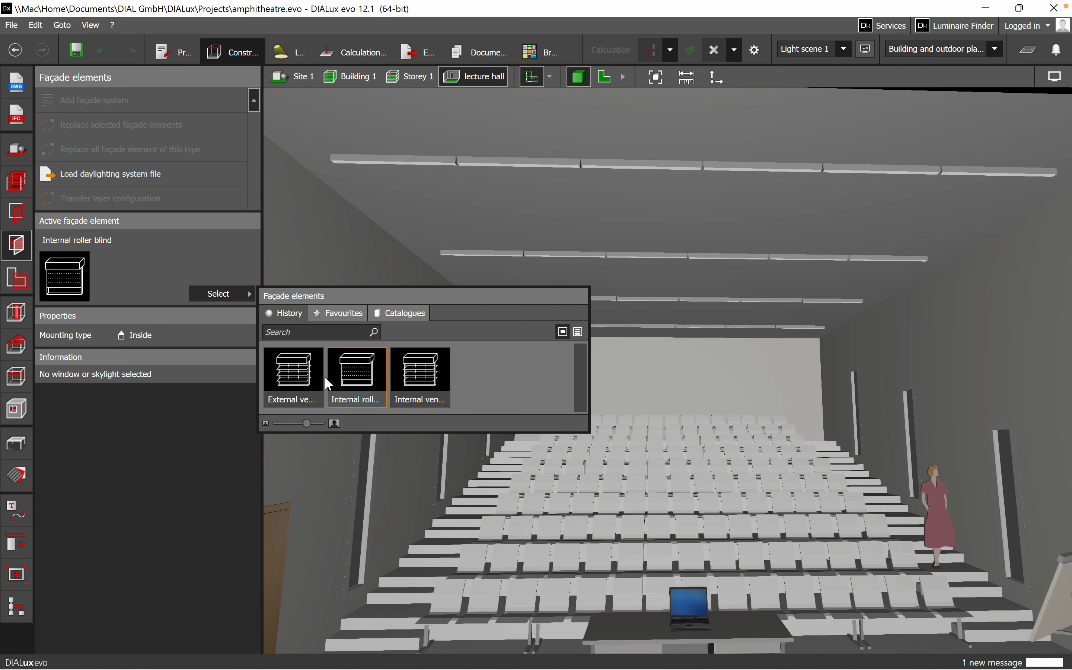
left_click(302, 375)
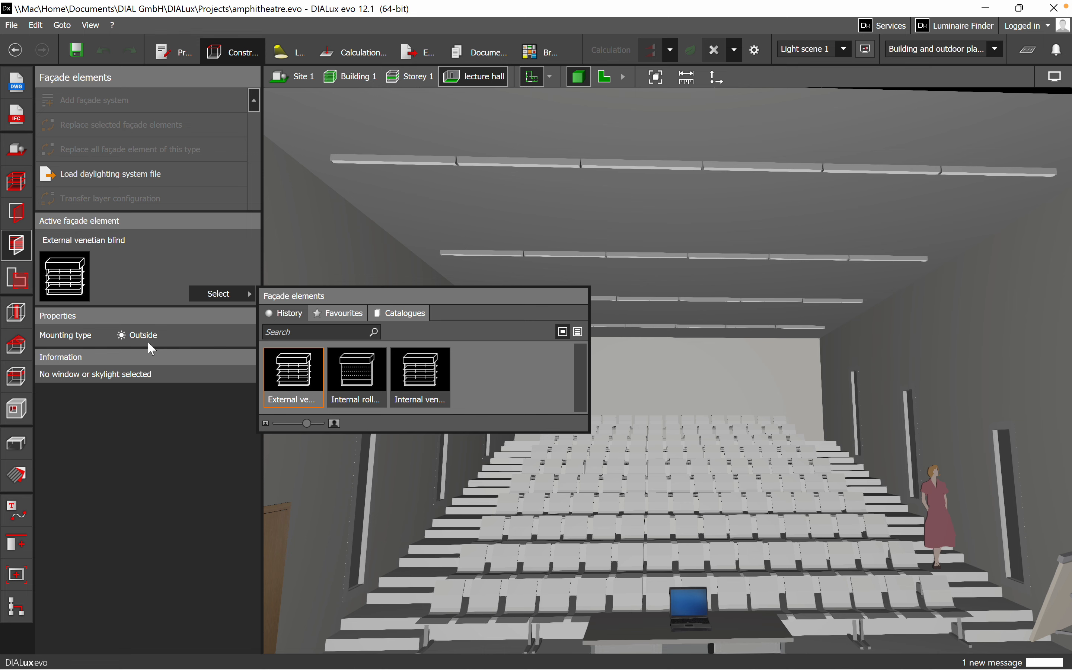
Open the lecture hall's energy demand settings and turn on the energy consumption display.
left_click(279, 46)
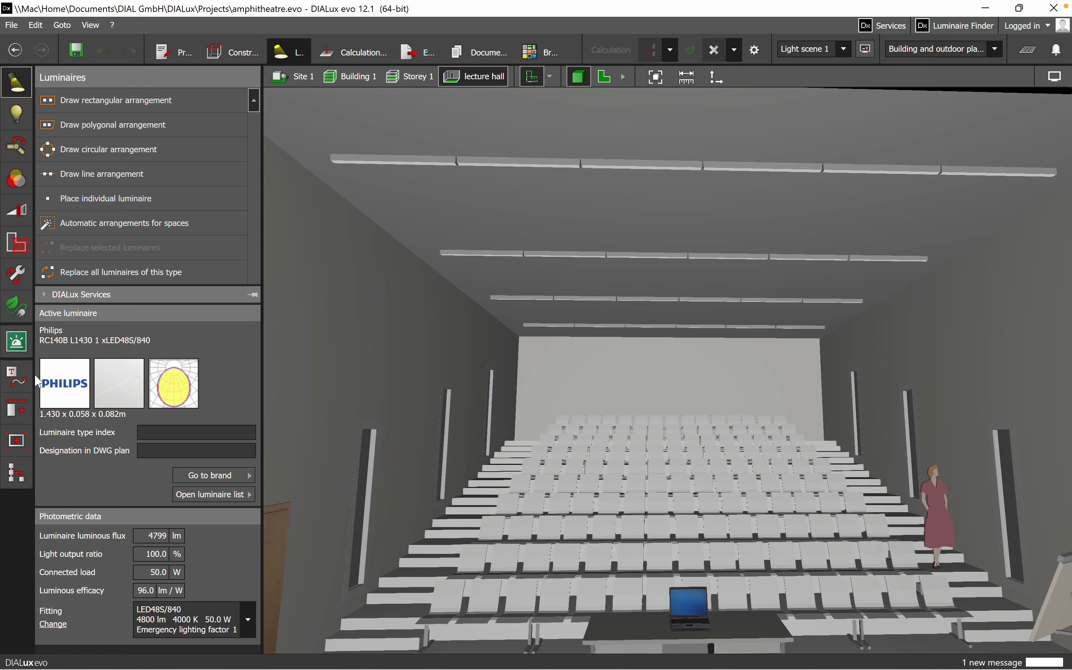
left_click(16, 307)
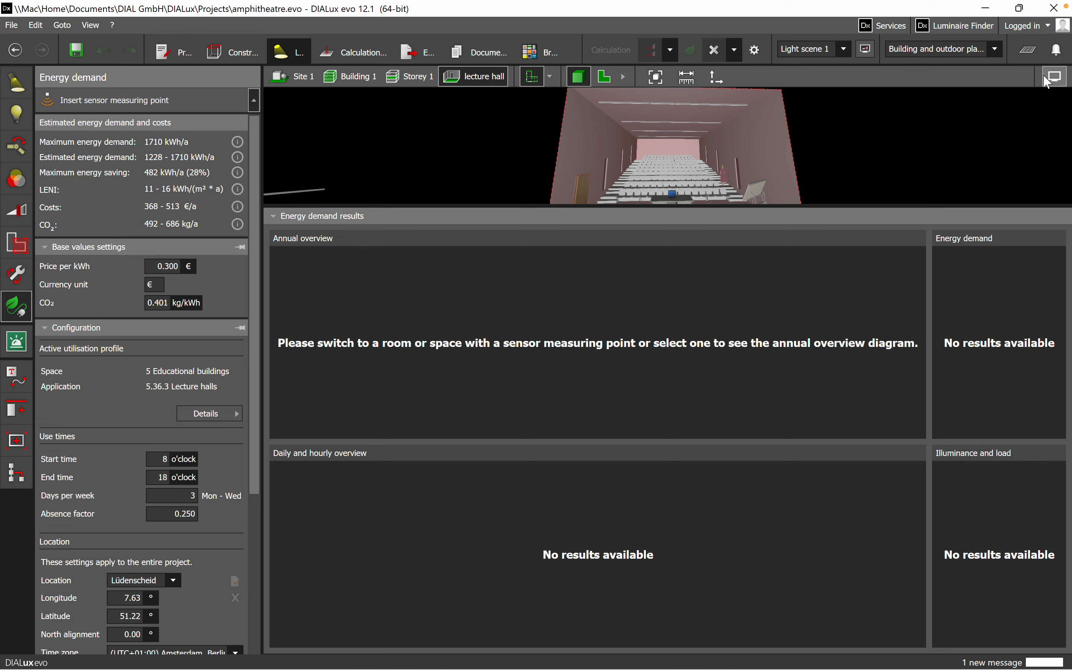
left_click(1055, 80)
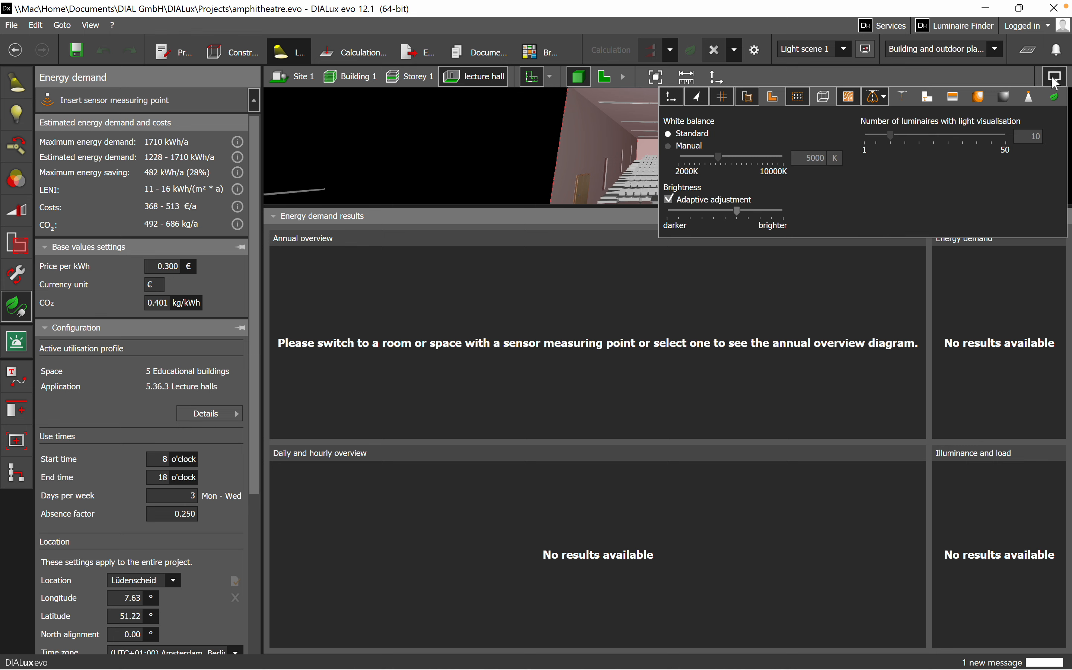
left_click(1056, 97)
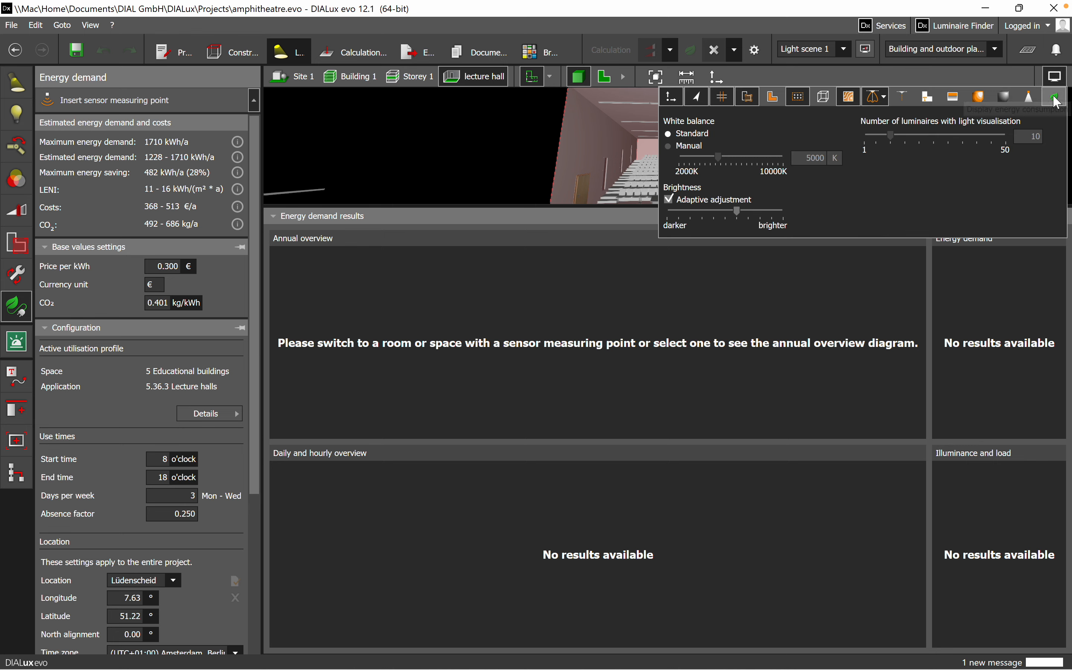
left_click(13, 312)
left_click(13, 311)
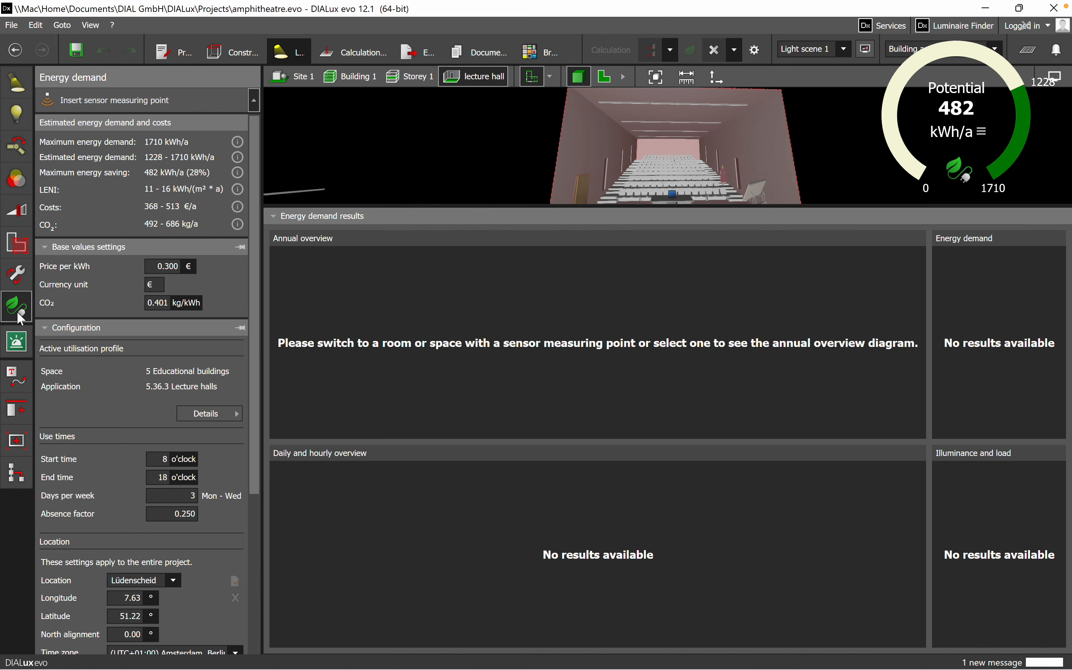
Collapse the energy demand results and show the energy consumption gauge over the enlarged 3D view.
left_click(21, 342)
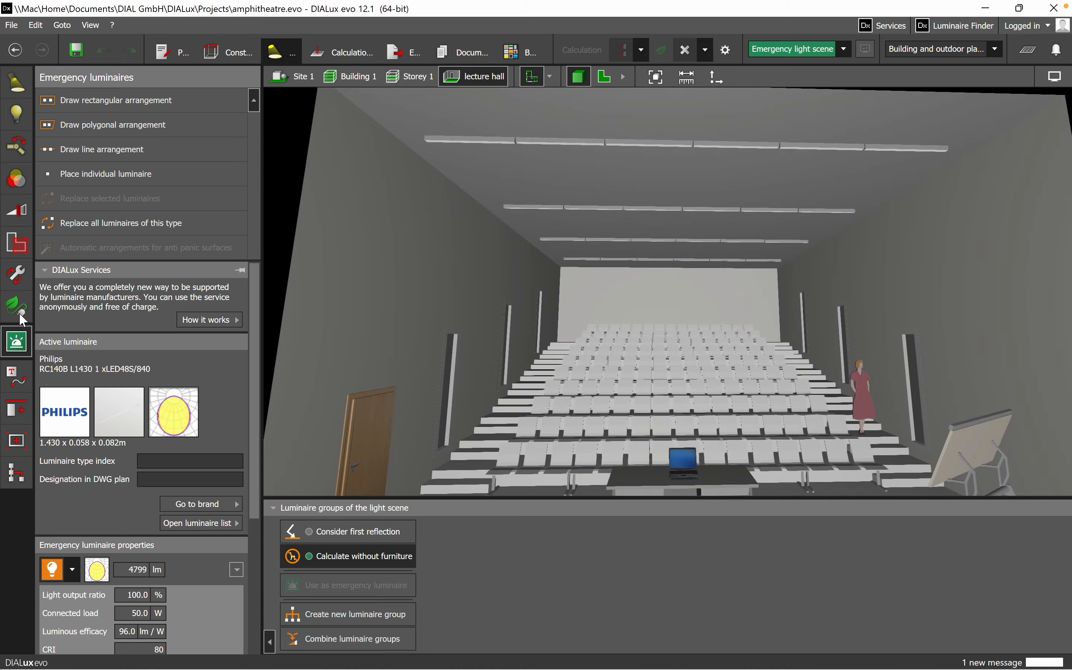
left_click(17, 307)
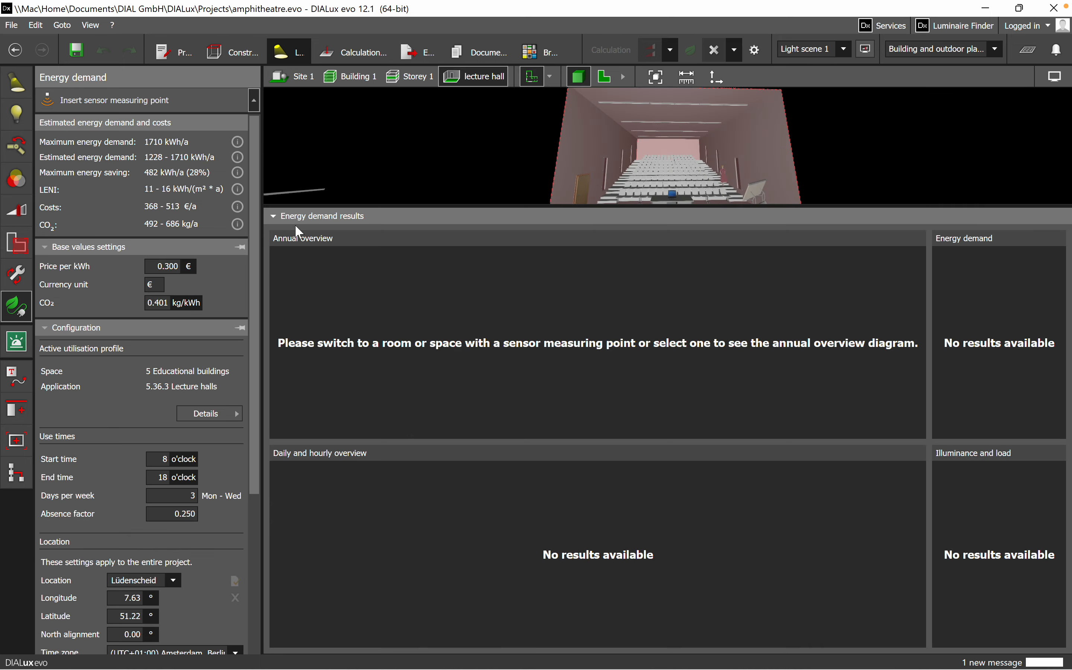
left_click(273, 216)
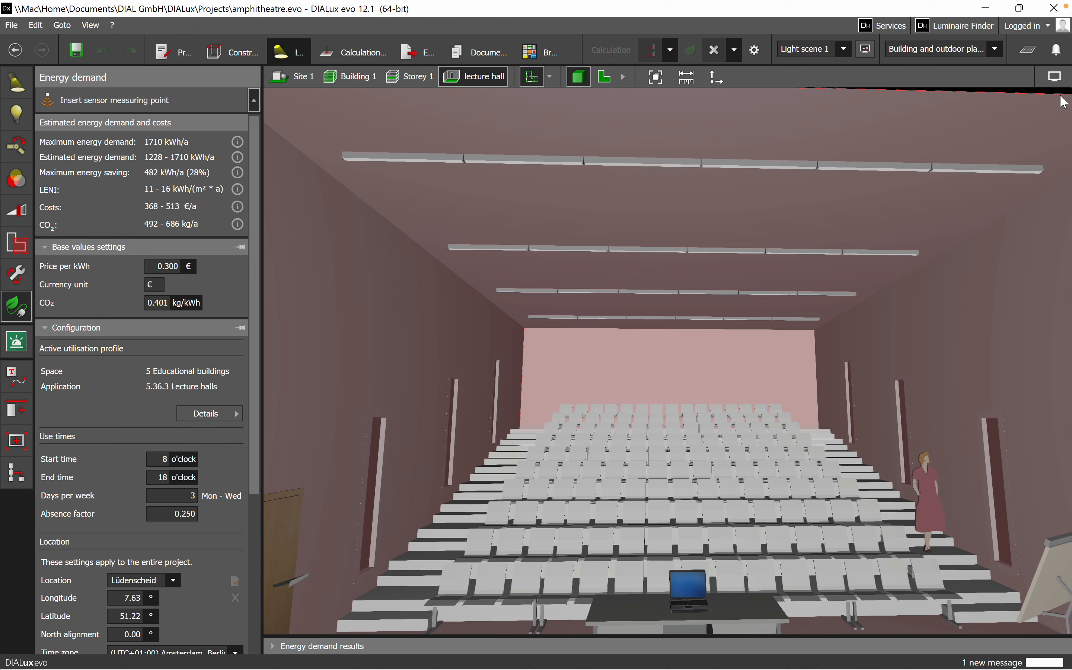
left_click(1055, 80)
left_click(1051, 98)
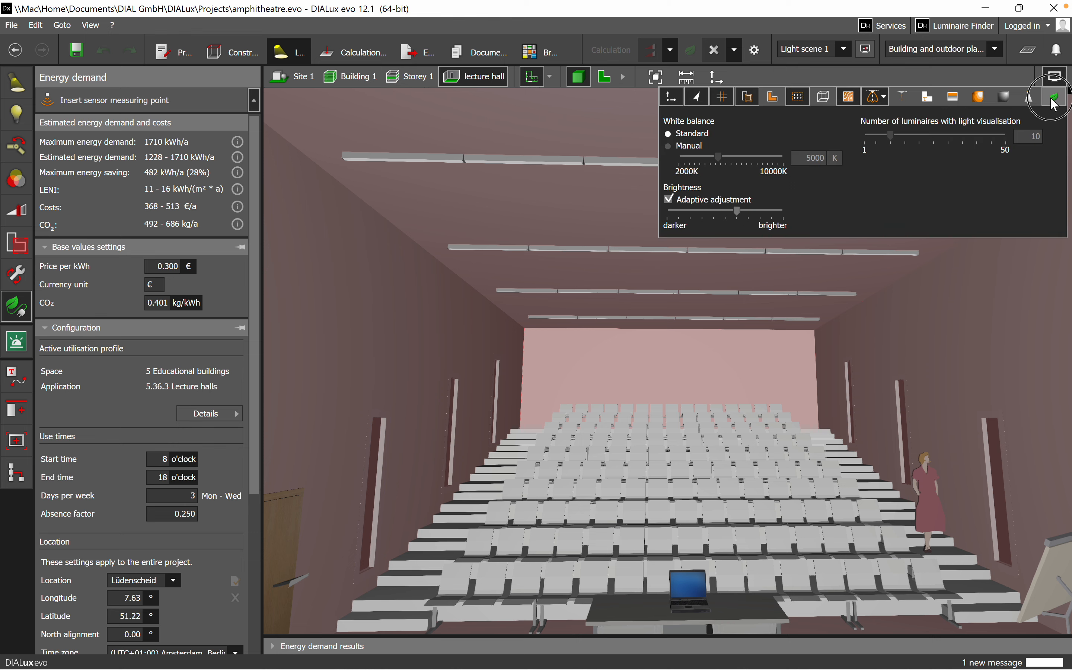
left_click(947, 281)
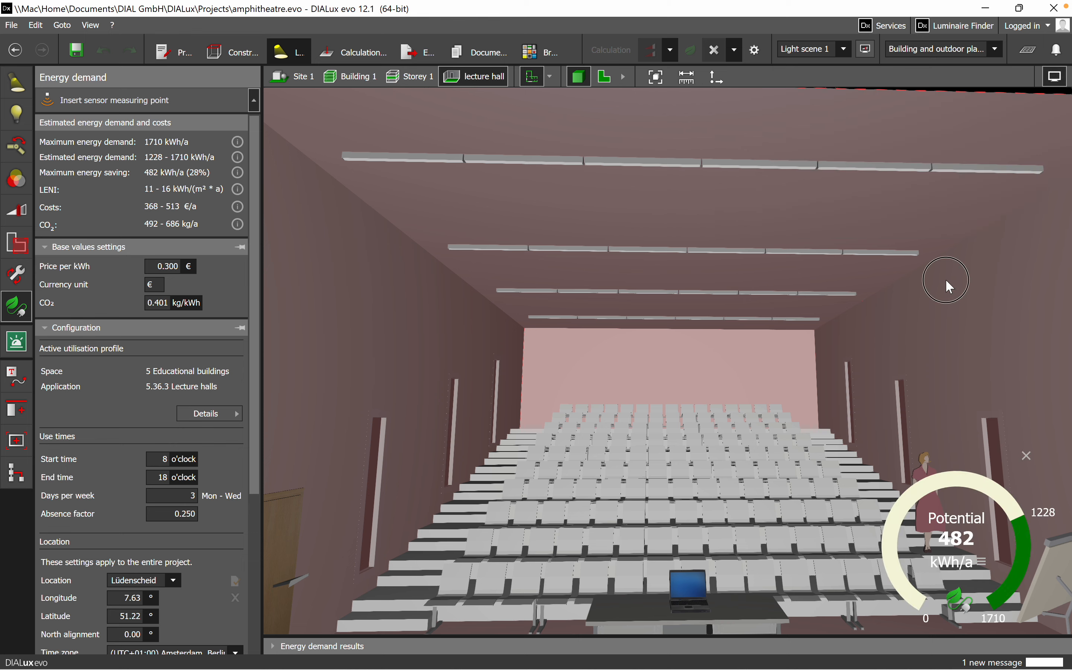
Examine the lecture hall from the front and read the explanations of the maximum energy demand and LENI figures.
scroll(588, 194, "down", 5)
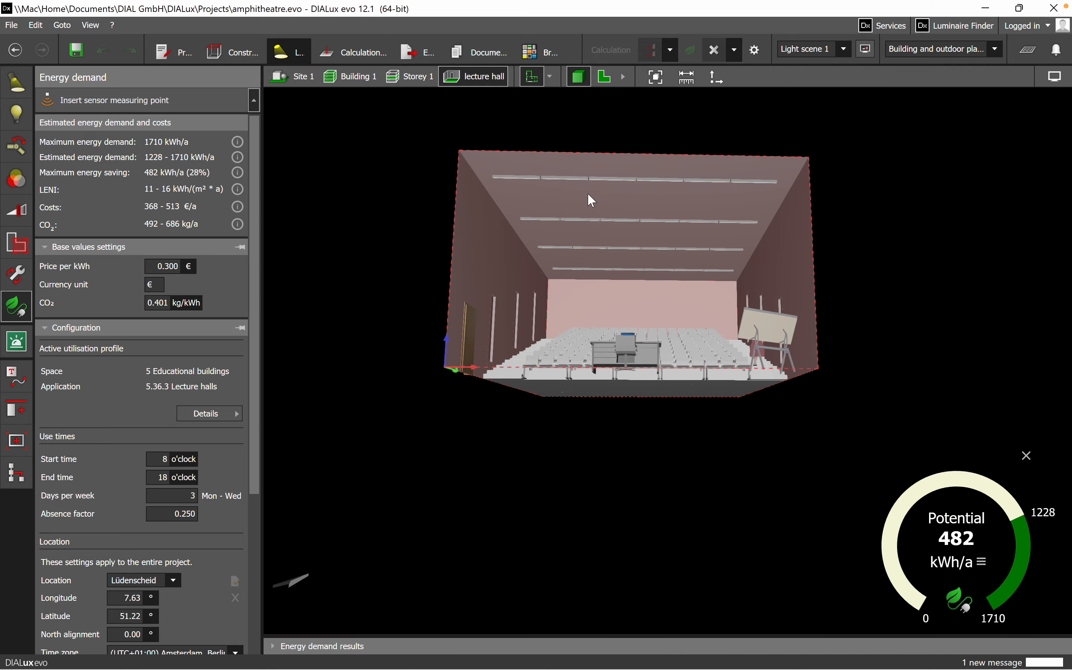
scroll(623, 285, "up", 4)
left_click(669, 392)
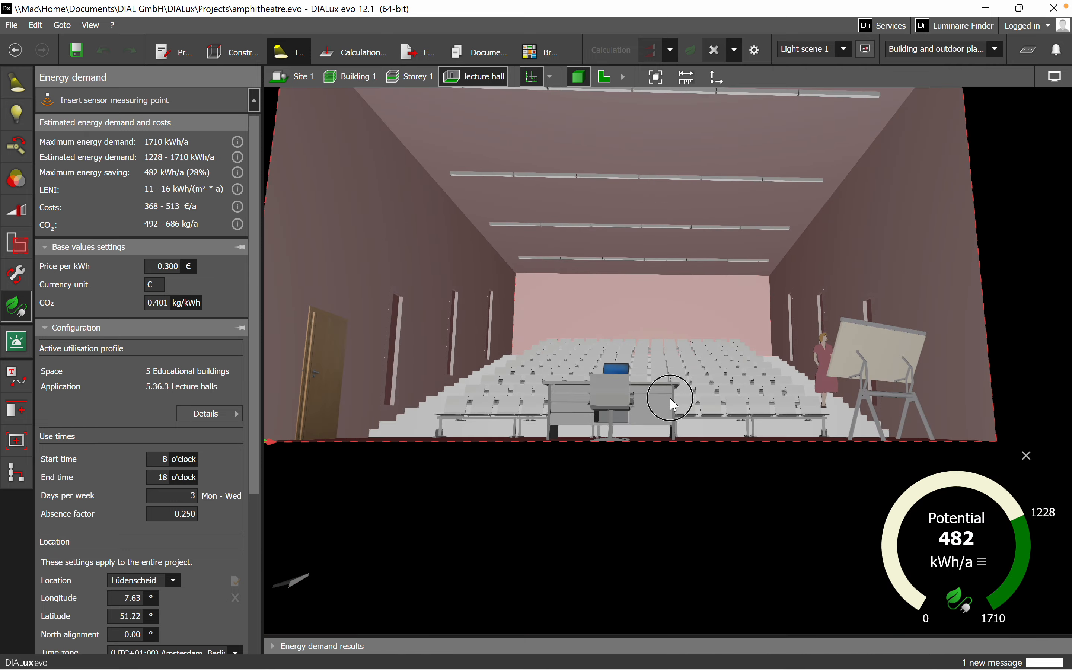
right_click_drag(669, 393, 680, 421)
middle_click_drag(692, 400, 650, 340)
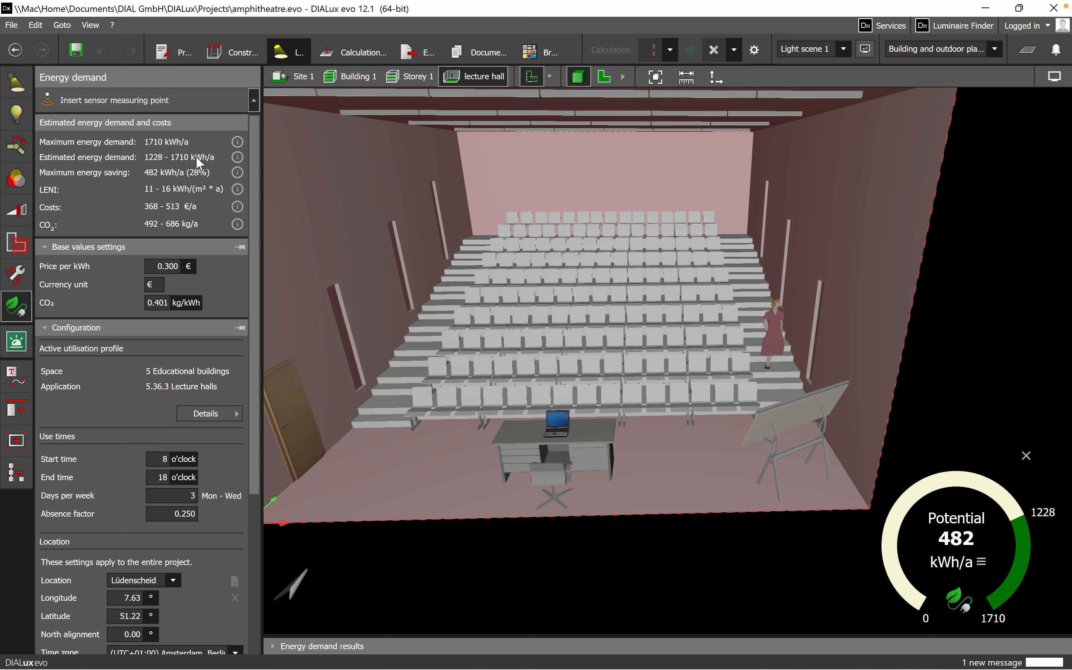
right_click_drag(665, 300, 701, 389)
mouse_move(689, 354)
middle_mouse_down()
mouse_move(727, 380)
mouse_move(673, 366)
mouse_move(683, 375)
middle_mouse_up()
scroll(724, 415, "up", 2)
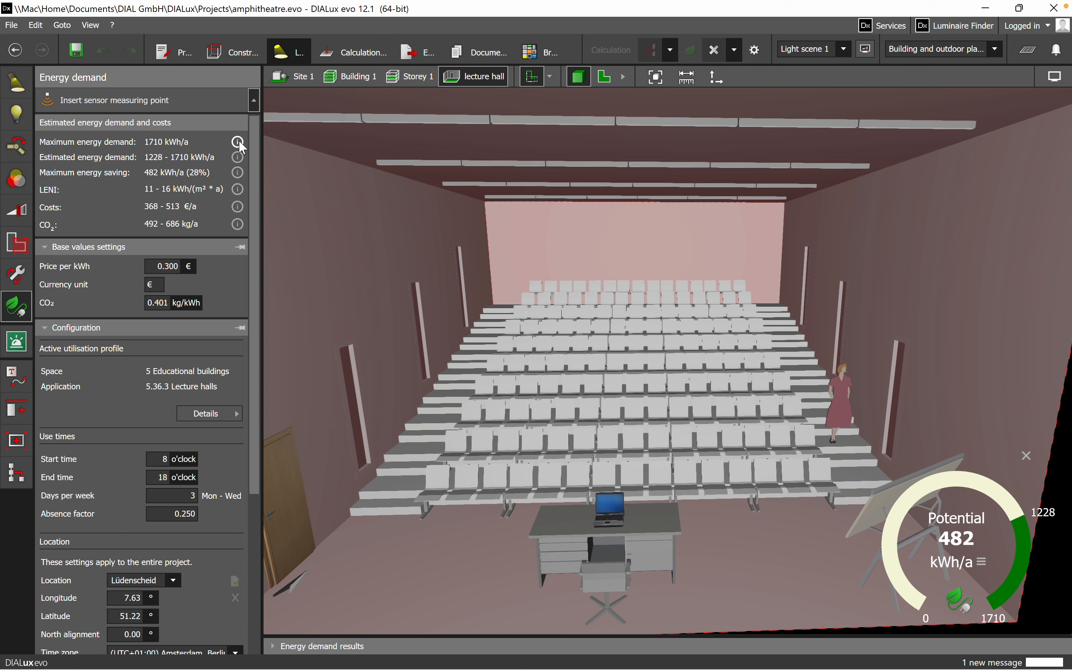
mouse_move(239, 142)
mouse_move(241, 190)
Try a price per kWh of 0.500 € and set the final price to 1.500 €.
type("5")
left_click(159, 284)
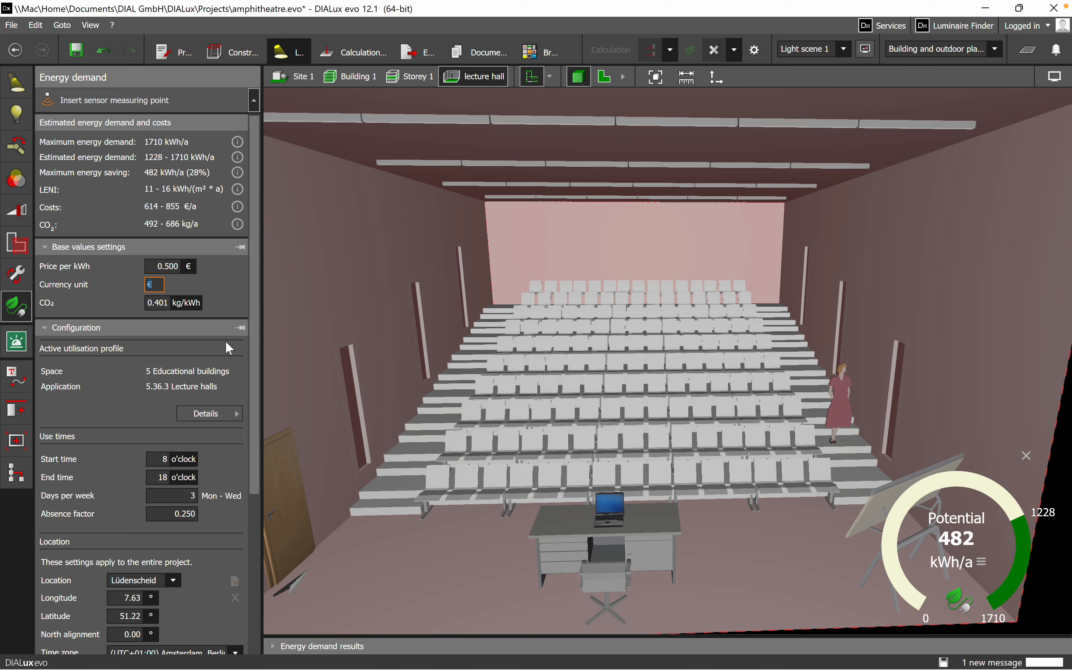
left_click(171, 267)
left_click(165, 266)
left_click(164, 283)
Review the utilisation profile's preset and template options, along with the use times, location and energy checklist.
scroll(170, 261, "down", 2)
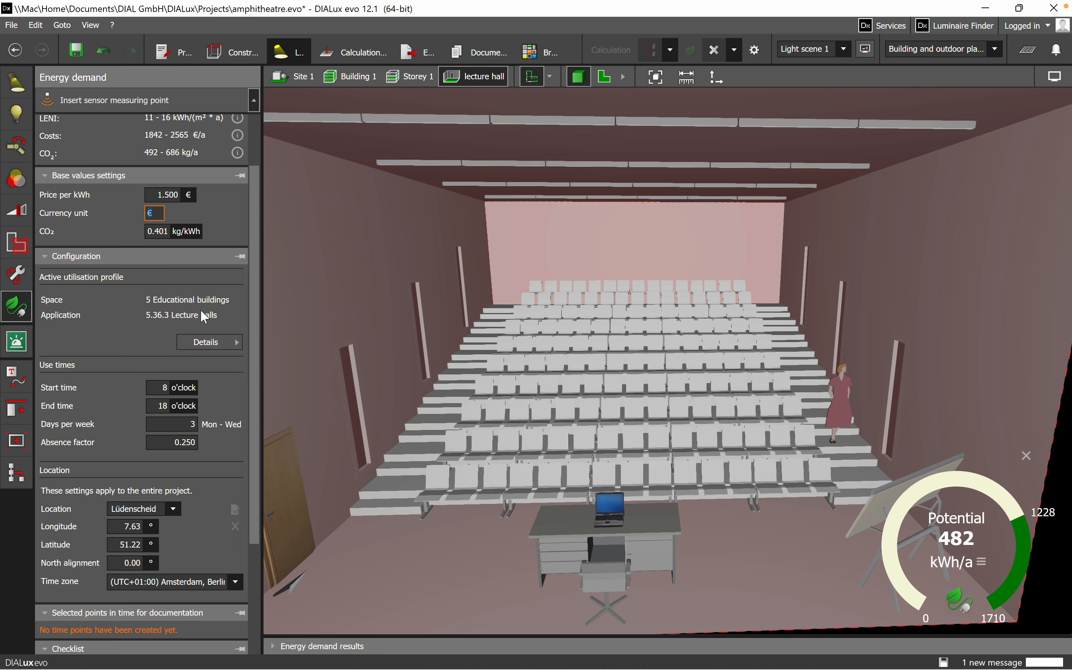
scroll(143, 300, "down", 1)
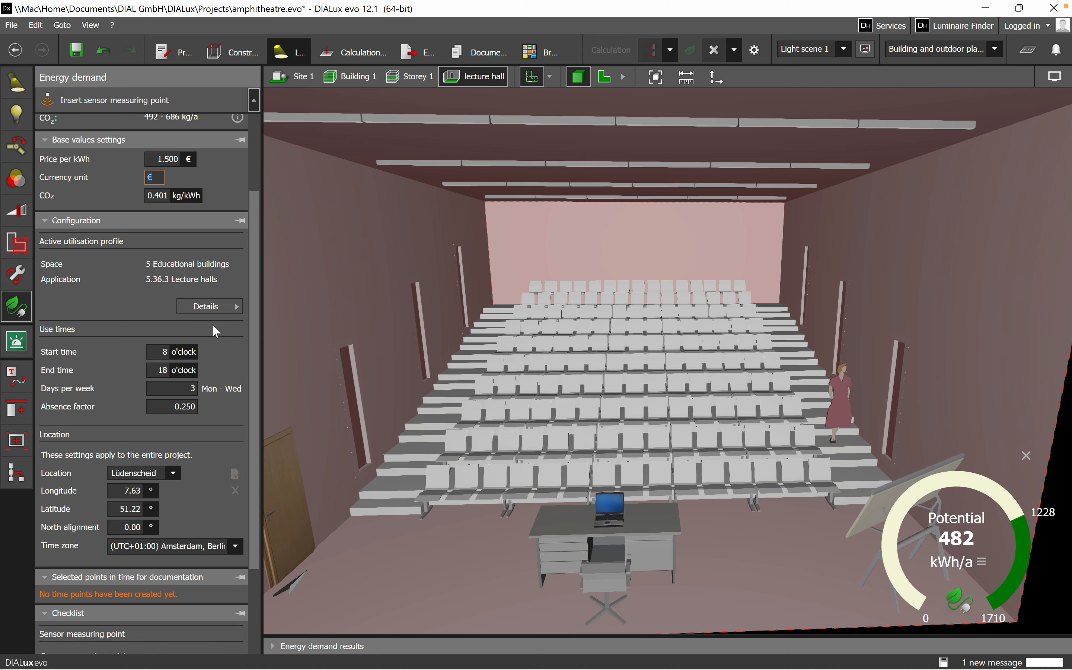
left_click(224, 316)
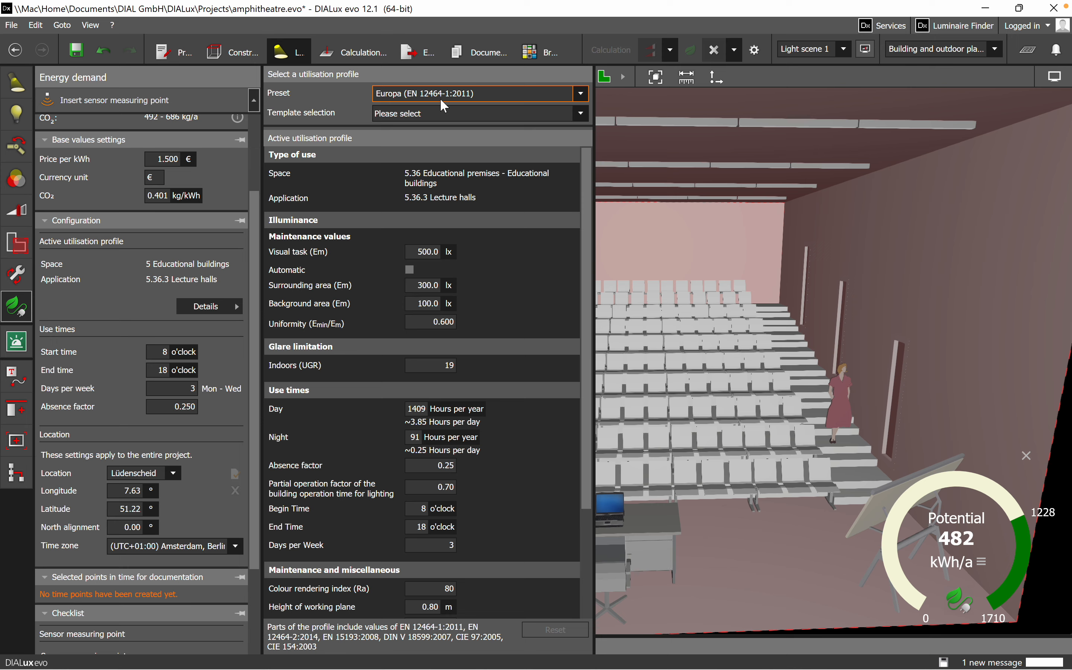
left_click(581, 94)
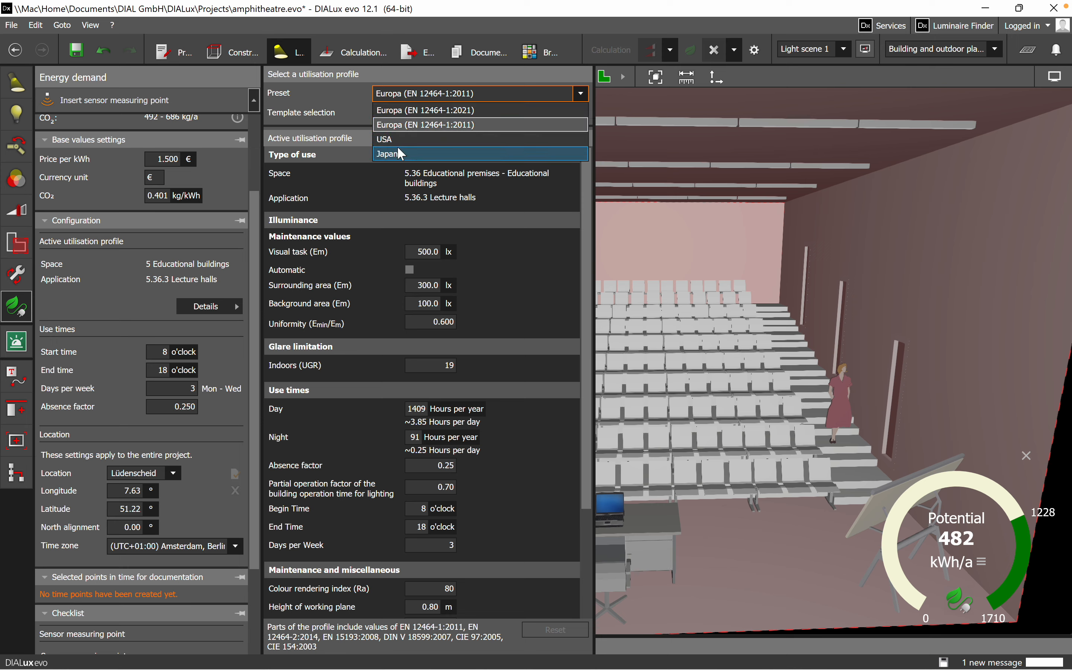
left_click(579, 94)
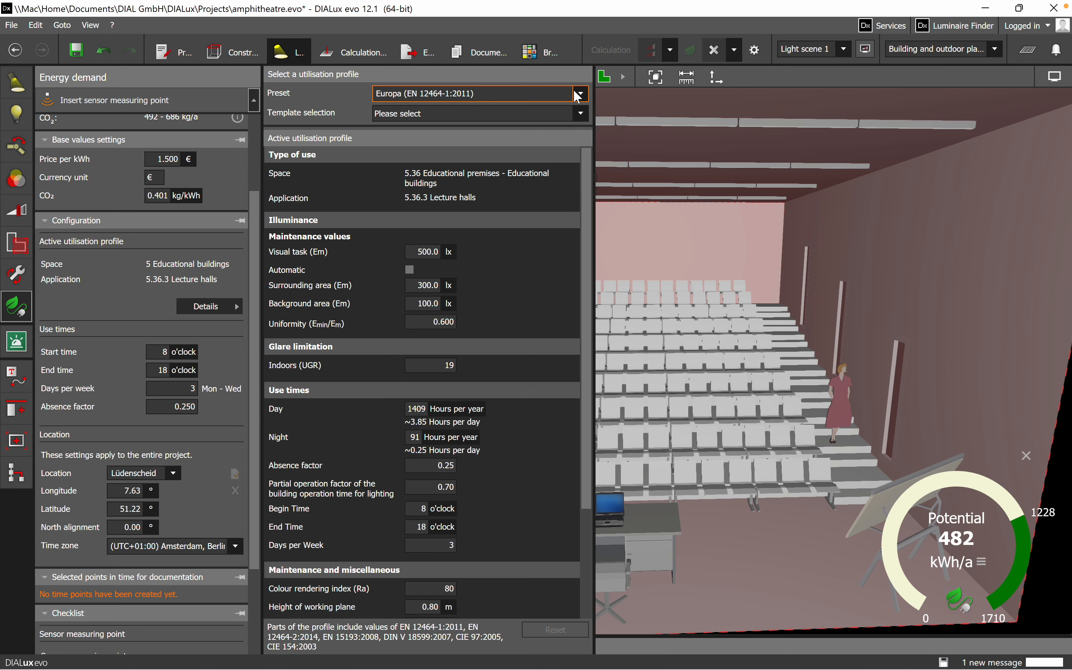
left_click(580, 114)
left_click(580, 113)
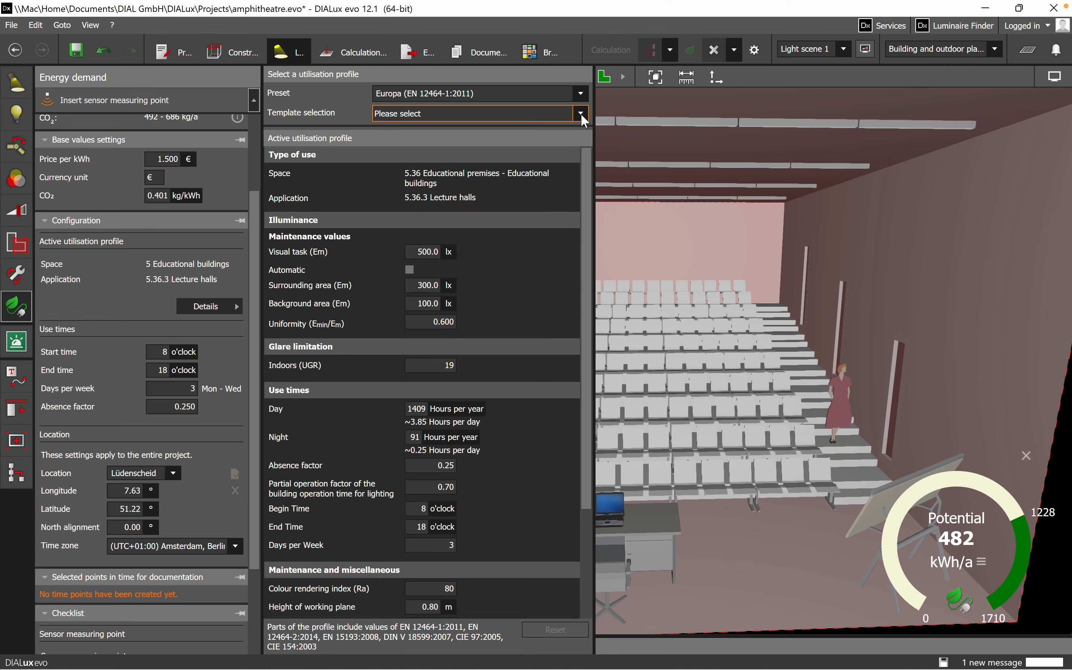
left_click(221, 306)
scroll(158, 279, "down", 2)
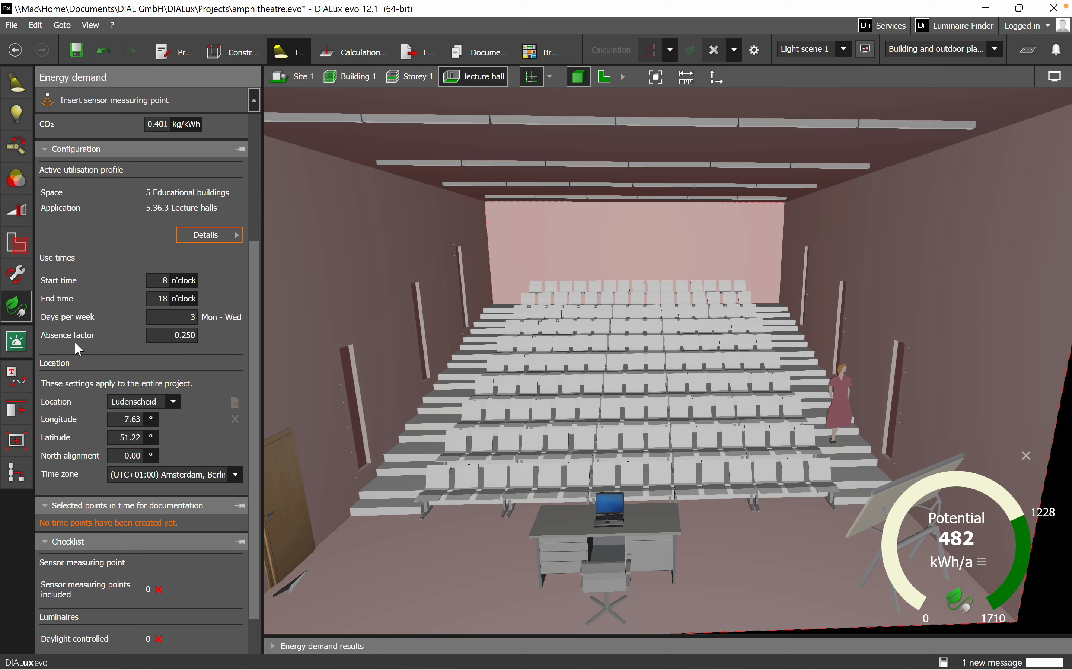
scroll(131, 266, "down", 1)
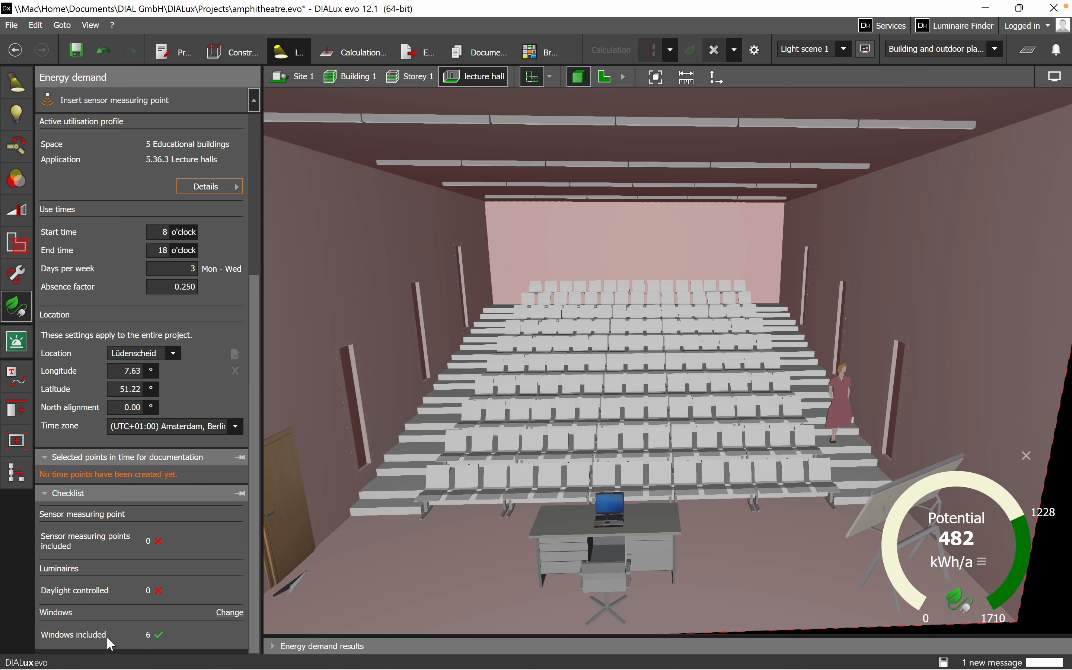
Switch to the Site 1 level and examine the building's windows and façades from outside.
left_click_drag(414, 576, 399, 503)
left_click_drag(477, 313, 580, 490)
right_click_drag(580, 489, 509, 487)
left_click(303, 81)
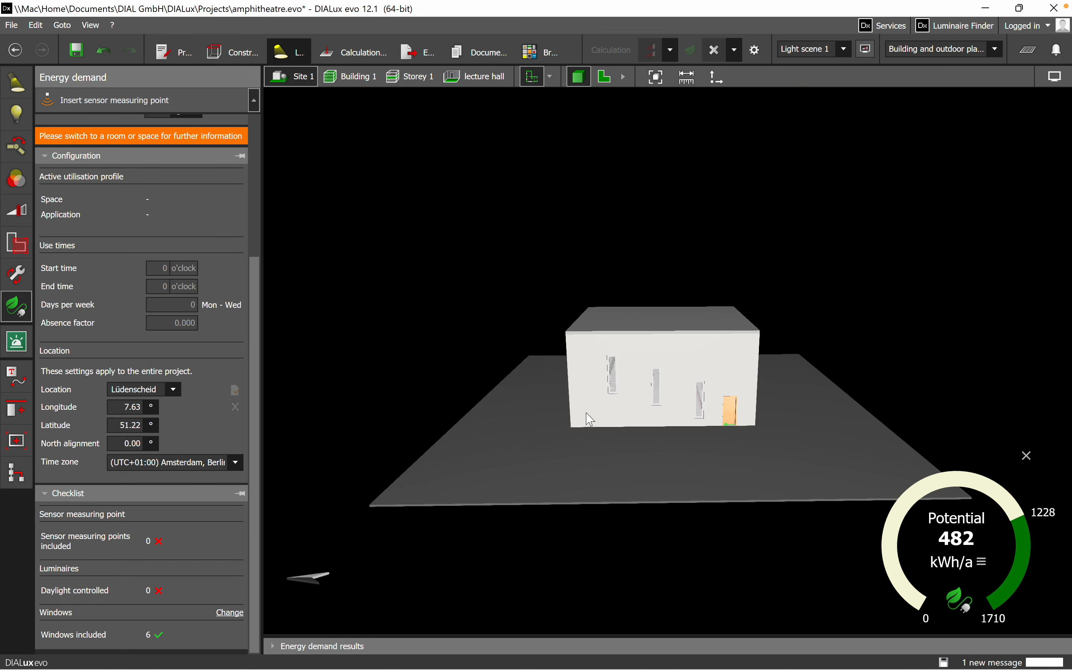
right_click_drag(589, 419, 478, 422)
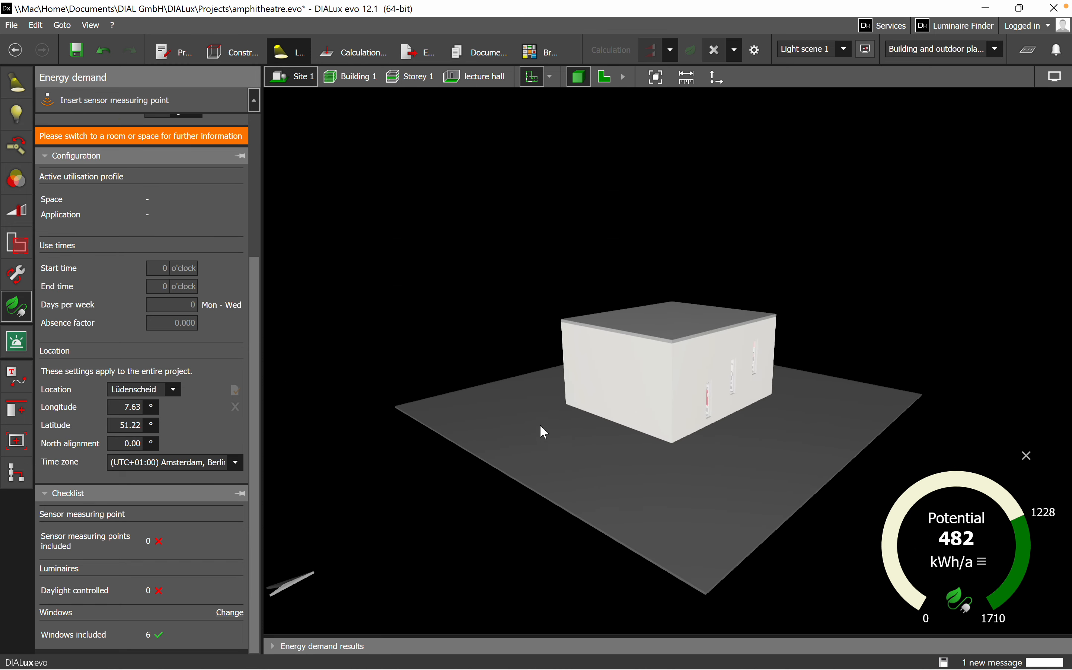
scroll(718, 419, "up", 6)
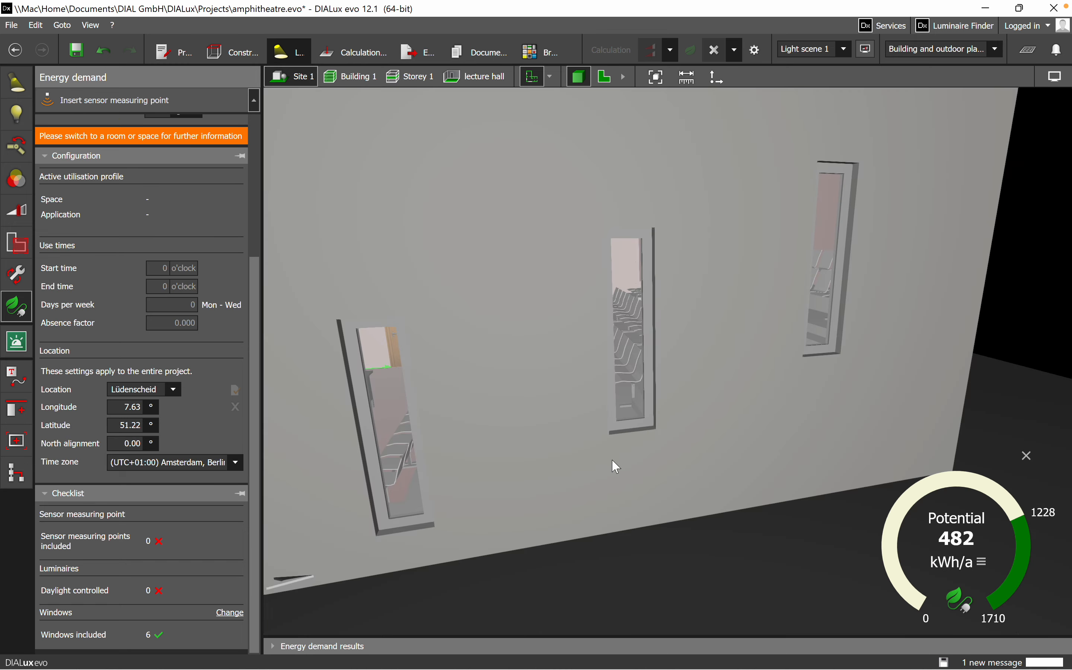
scroll(611, 459, "down", 6)
right_click_drag(644, 450, 670, 511)
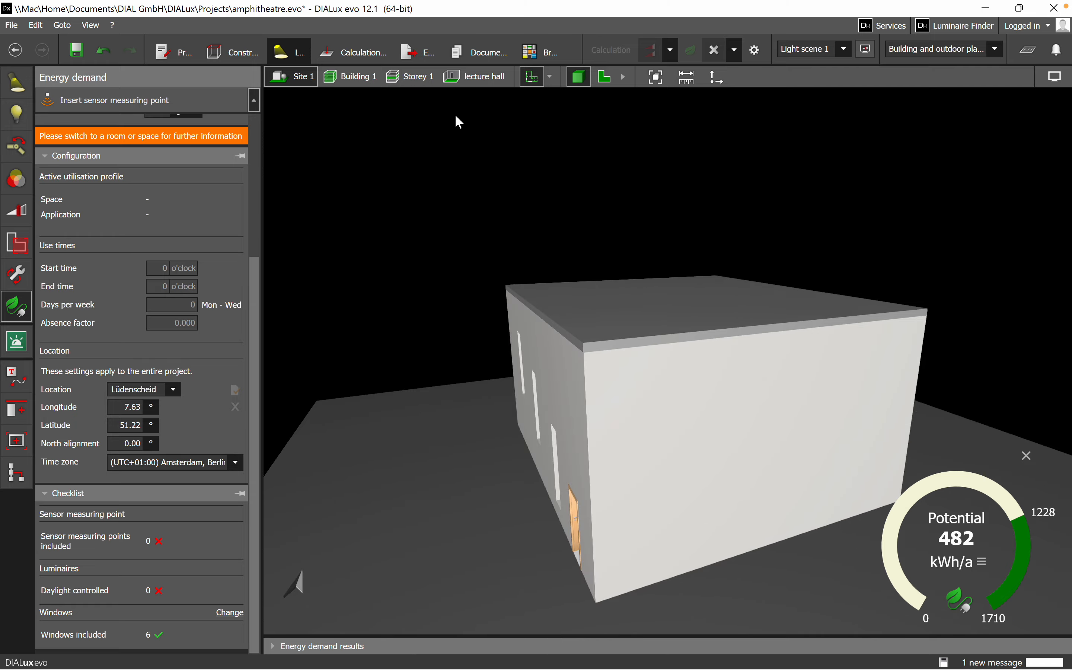
Return to the lecture hall and review its use times, utilisation profile and estimated energy demand and costs.
left_click(477, 77)
scroll(571, 463, "up", 3)
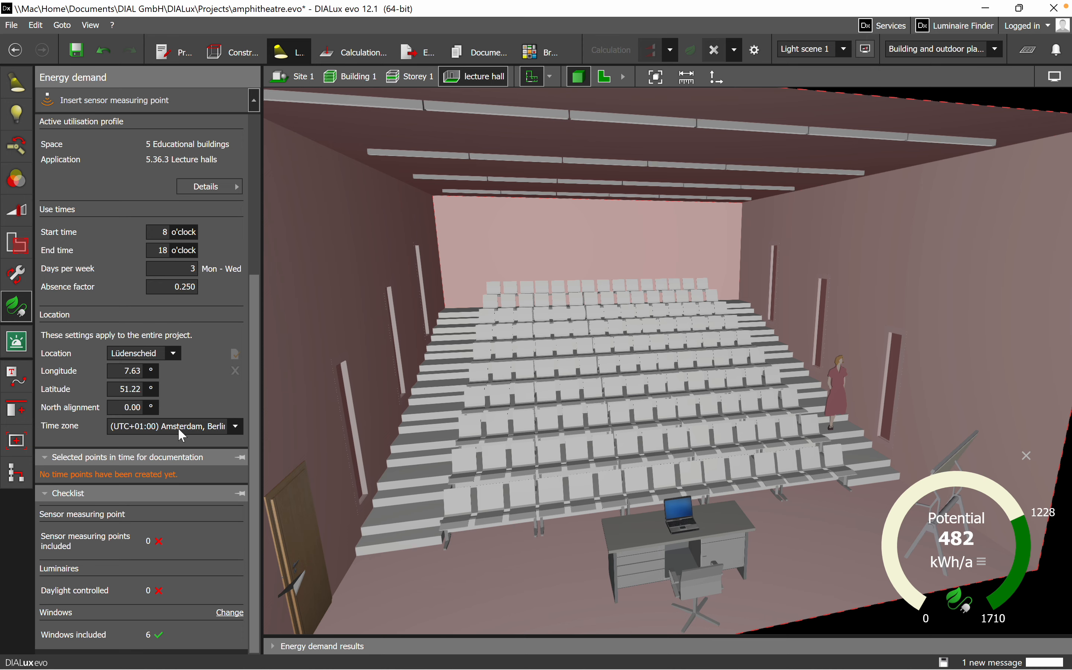
scroll(189, 435, "up", 5)
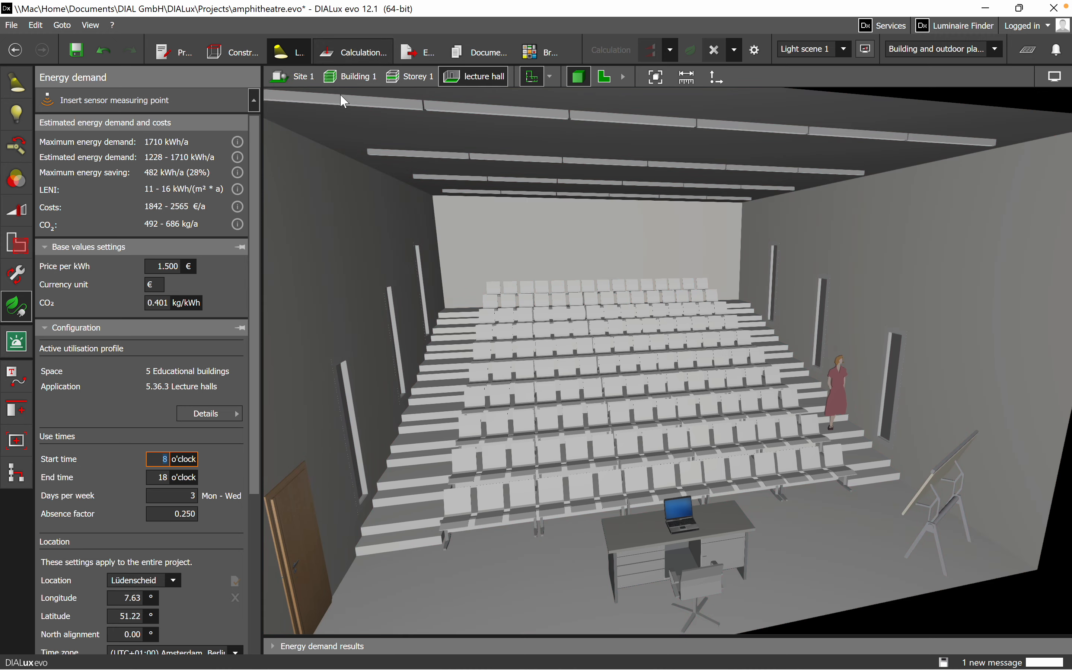
Look at the calculation objects and façade element tools, and open the luminaire tools for the lecture hall.
left_click(355, 51)
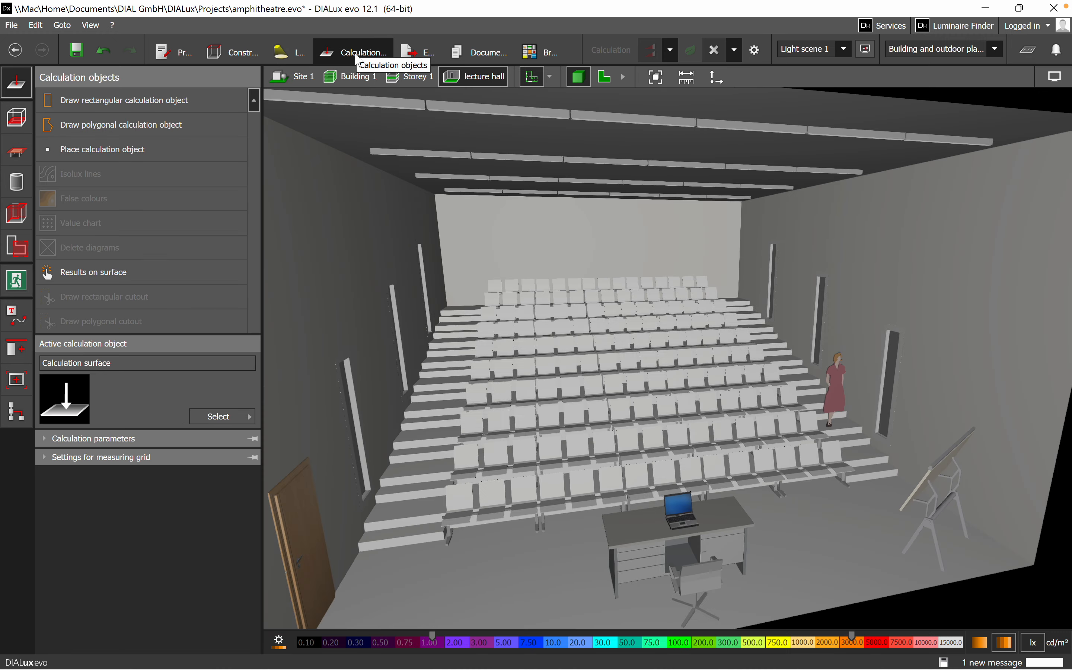
left_click(241, 55)
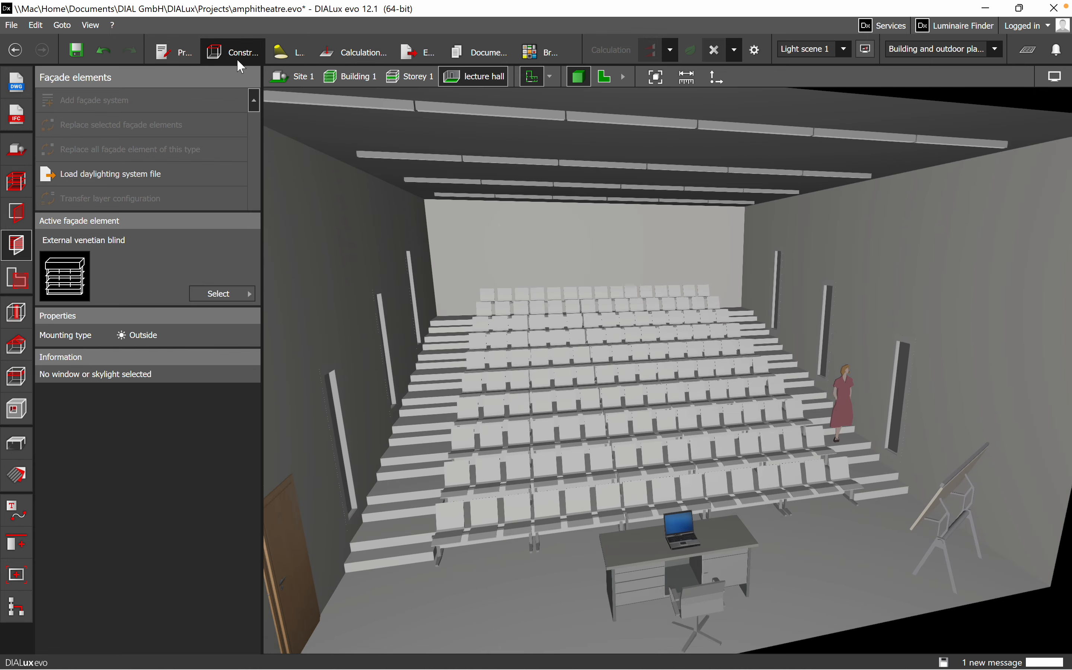
left_click(289, 53)
left_click(16, 88)
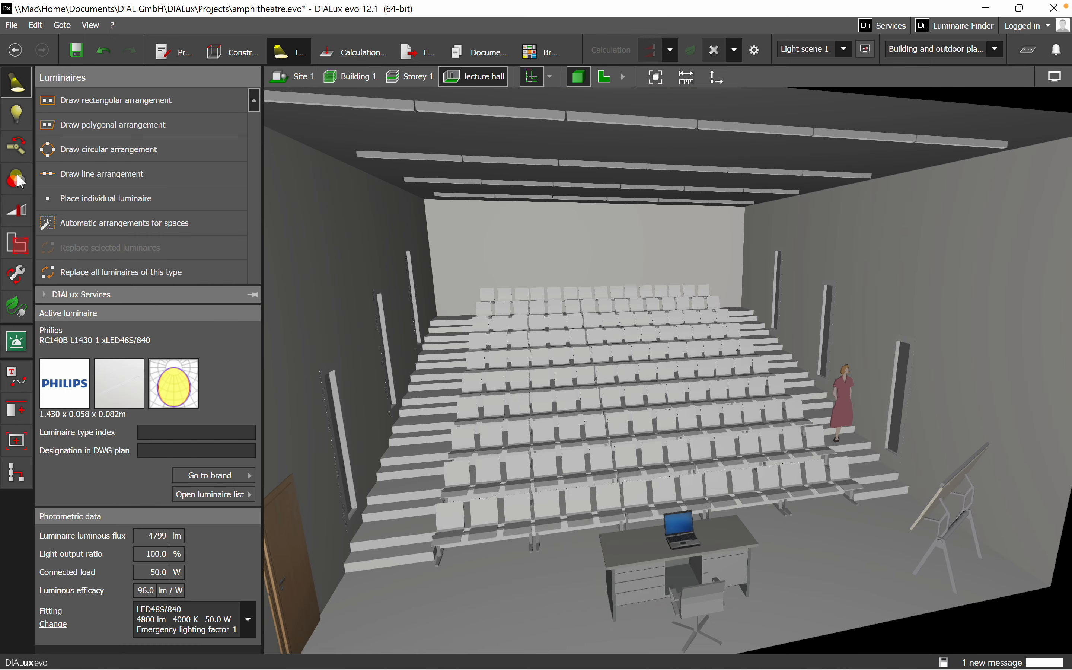
Read how DIALux Services works and view the brand catalogue with the contact and catalogue options for Philips.
left_click(41, 294)
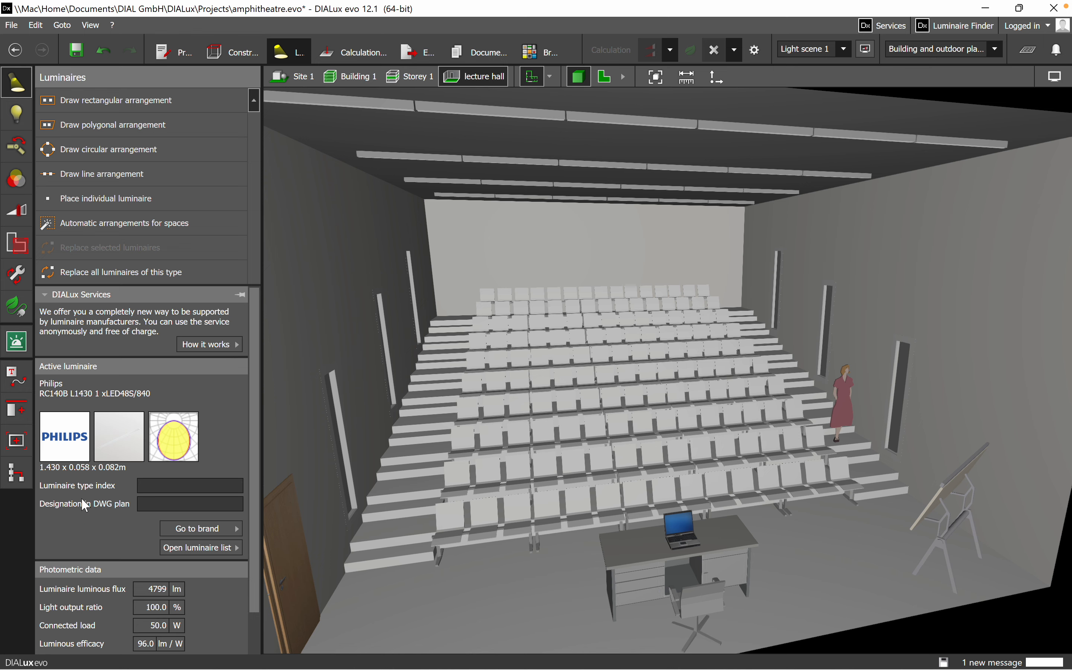
left_click(197, 350)
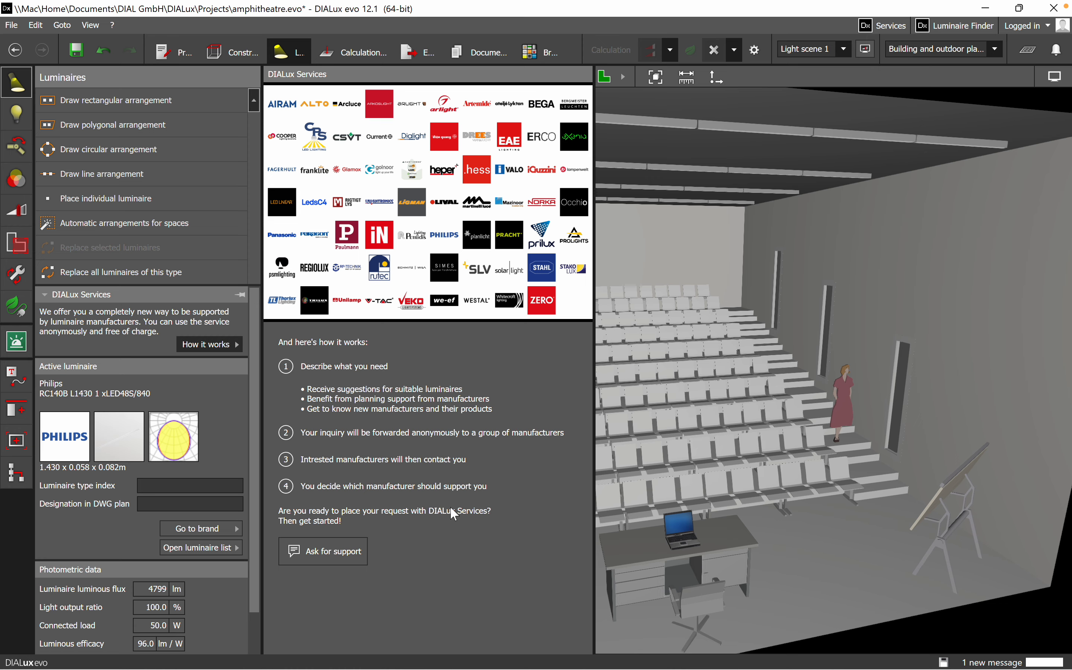
left_click(213, 347)
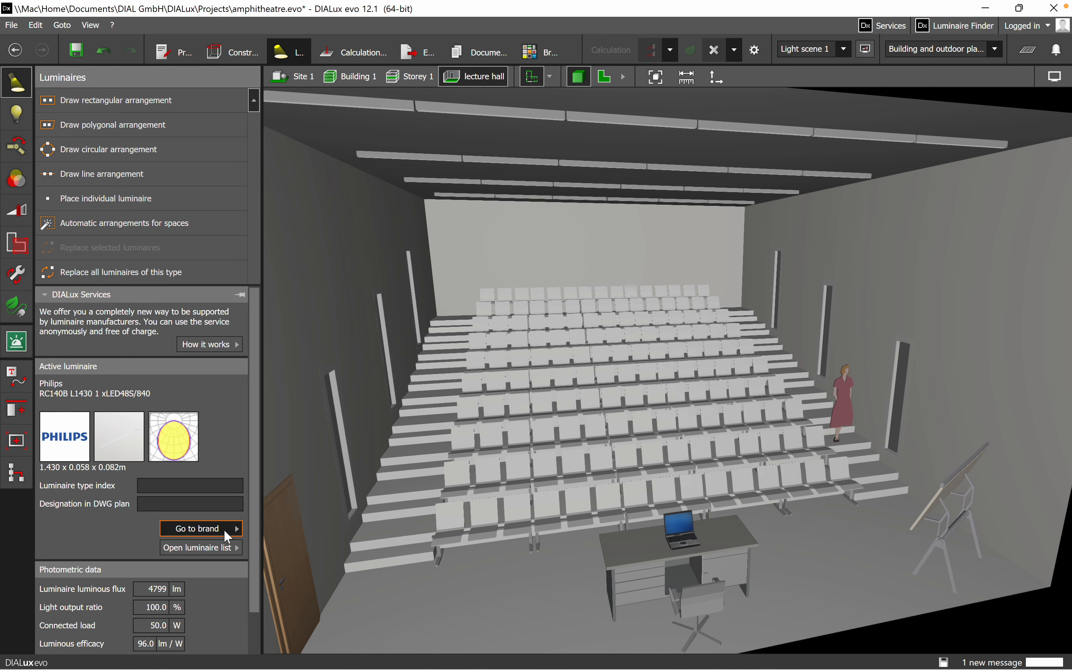
left_click(223, 533)
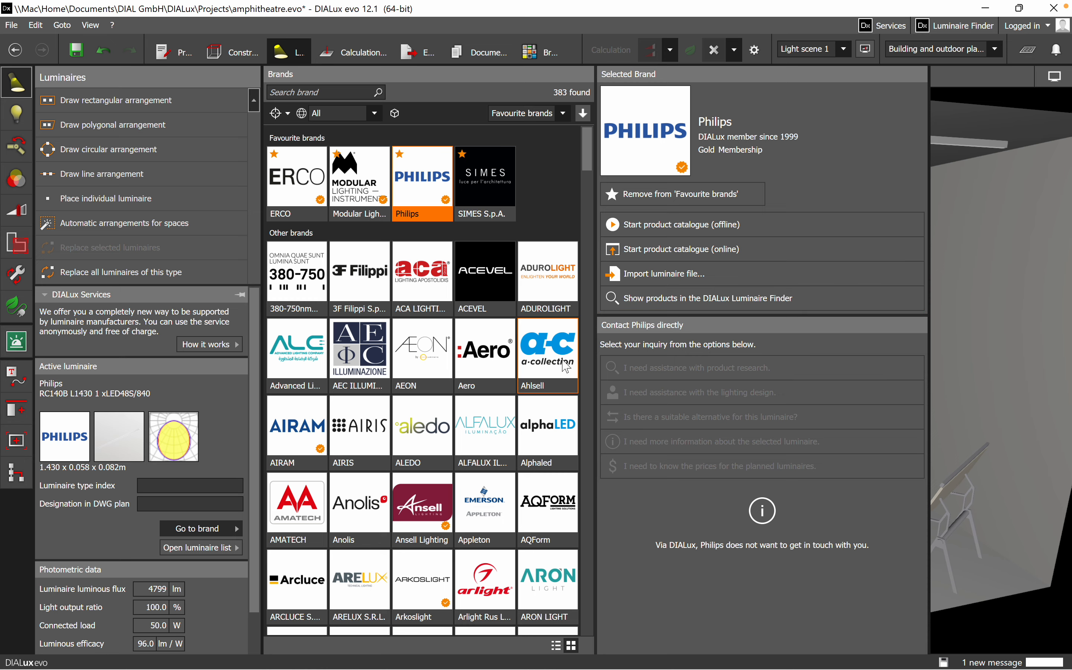
left_click(221, 548)
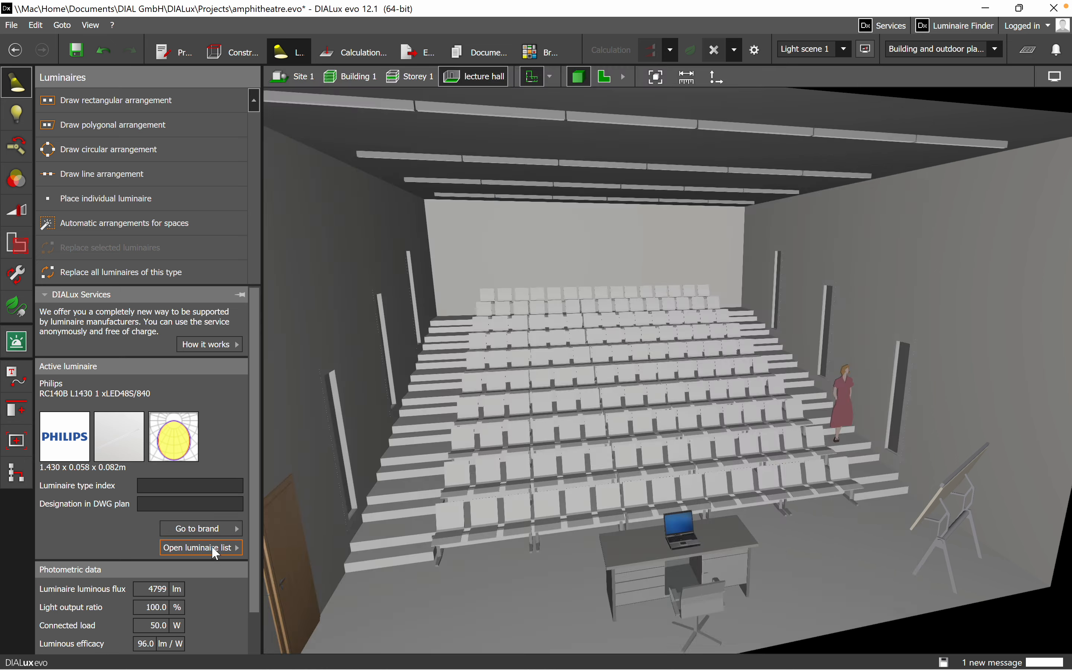
Browse the list of last used luminaires and compare its detailed view with the thumbnail view.
left_click(194, 554)
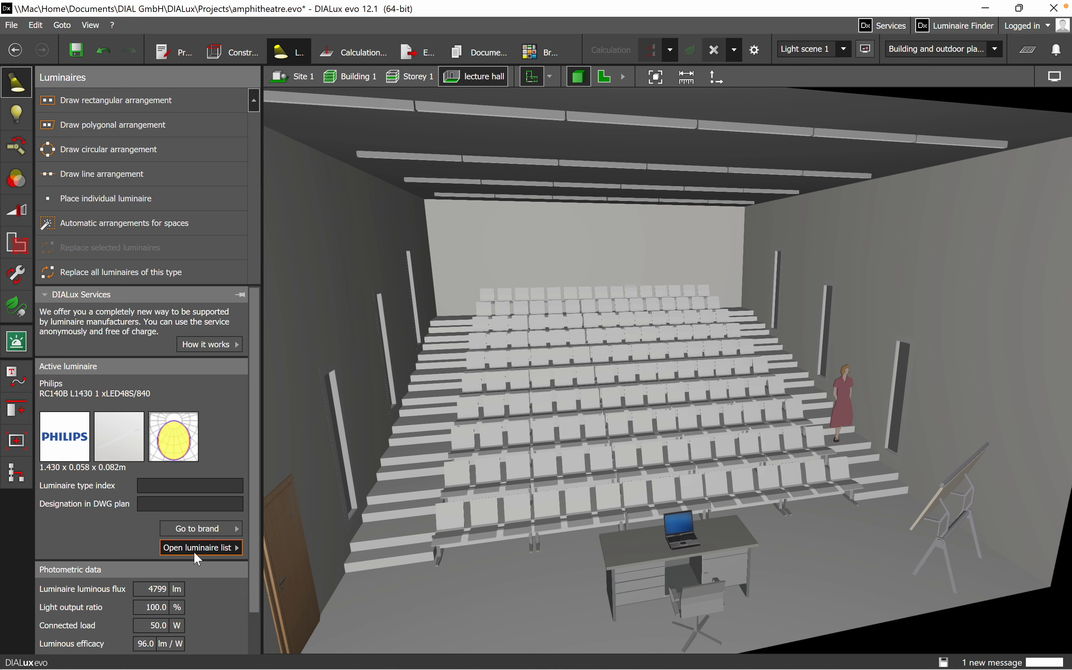
left_click(195, 550)
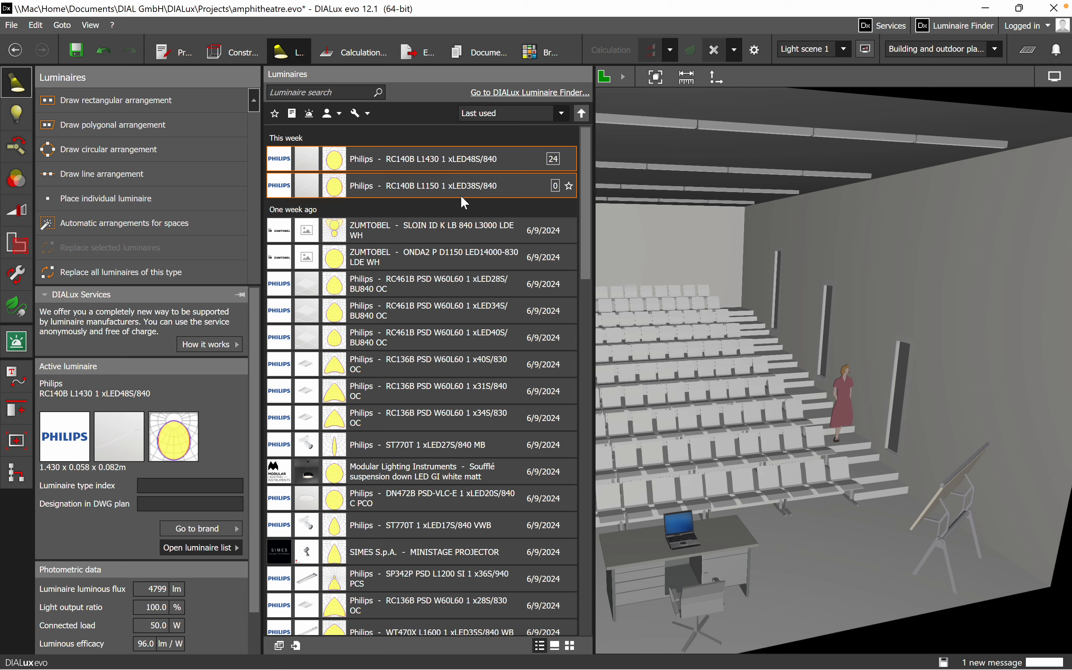
scroll(476, 277, "down", 5)
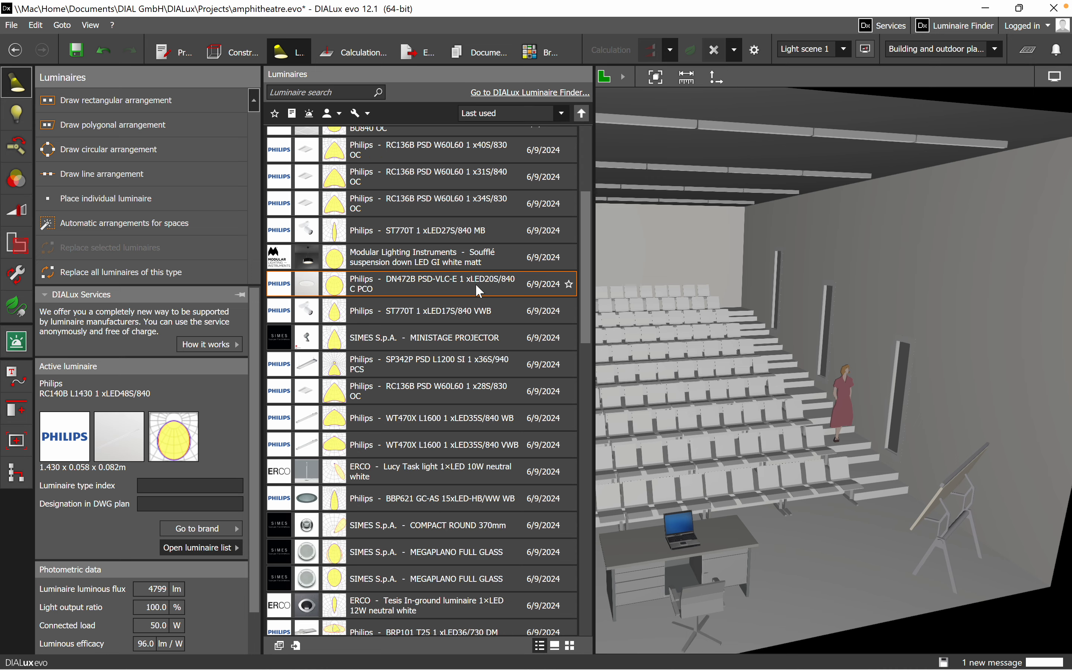
scroll(476, 284, "down", 3)
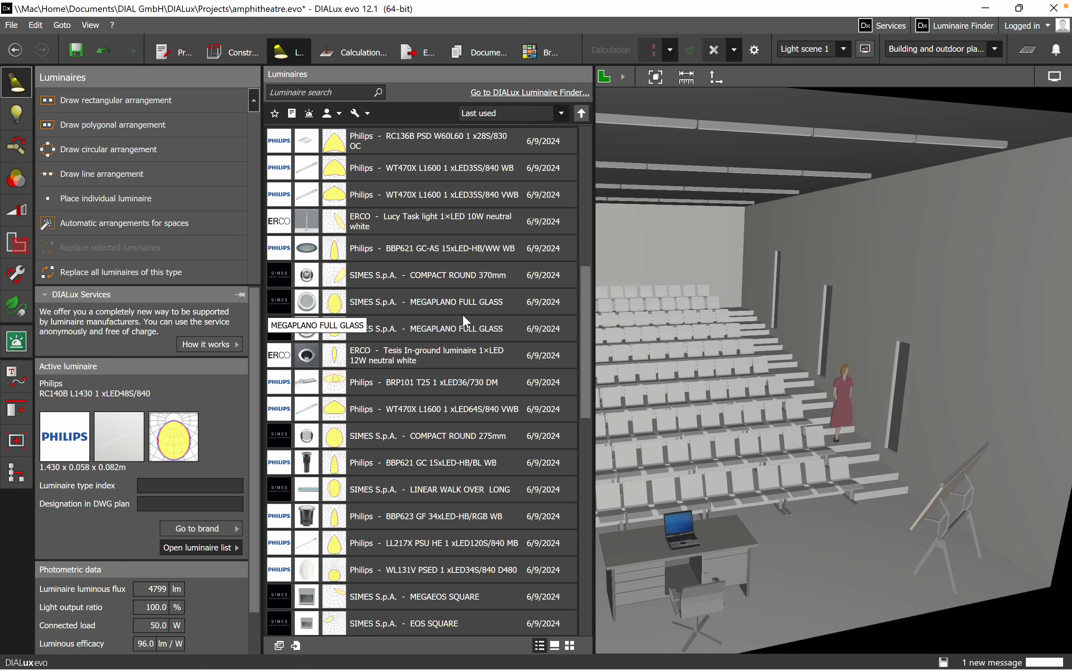
scroll(462, 314, "down", 4)
scroll(463, 443, "down", 3)
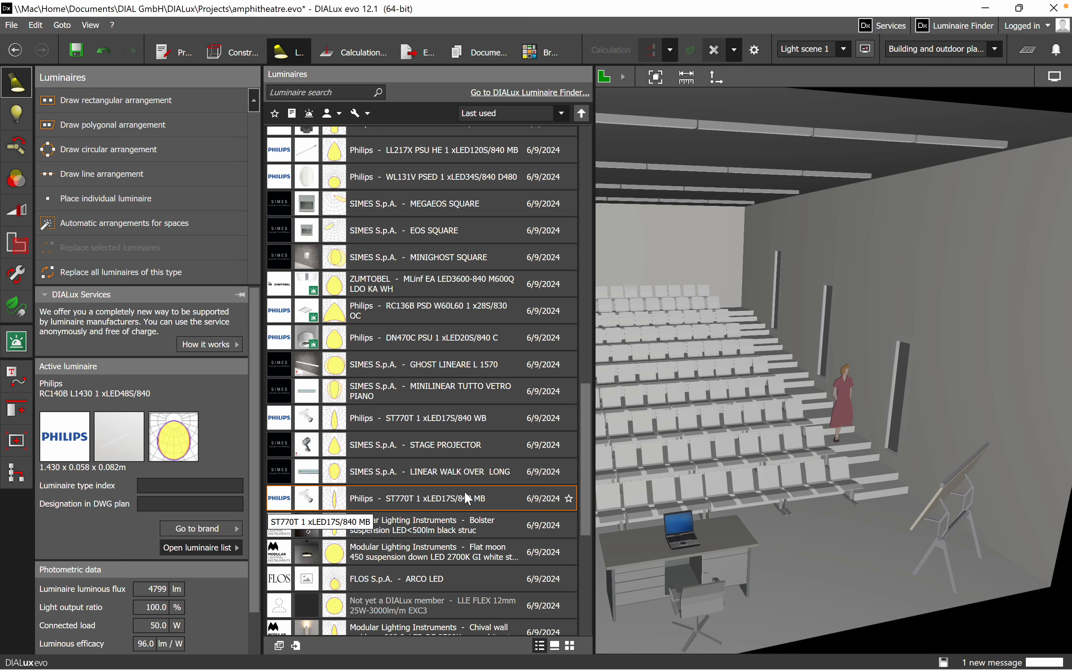
scroll(464, 490, "down", 1)
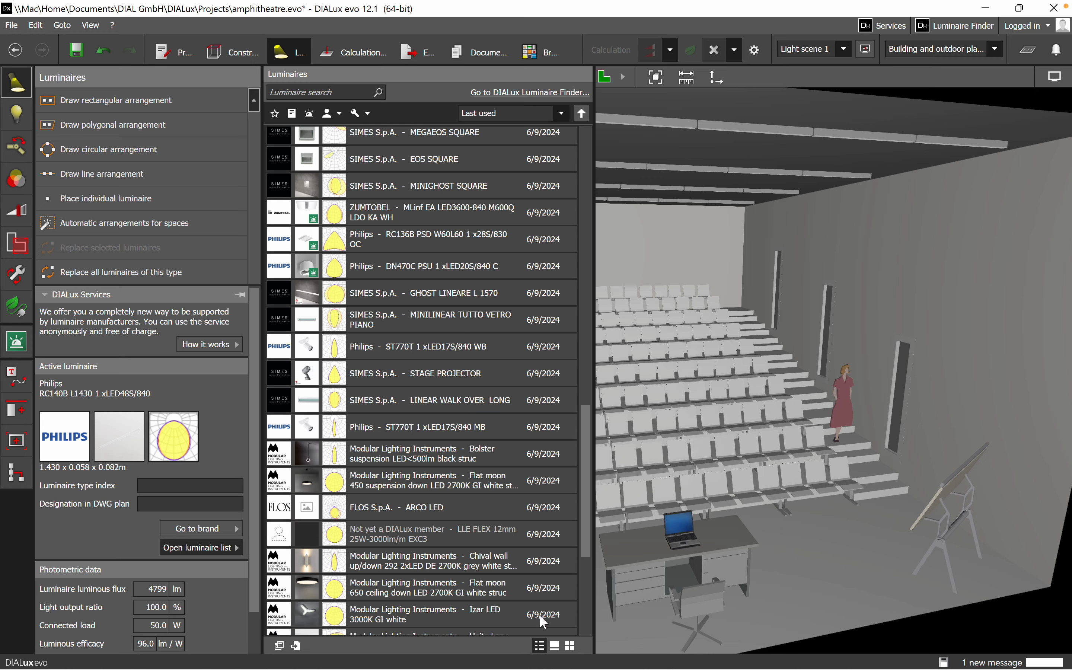
left_click(557, 650)
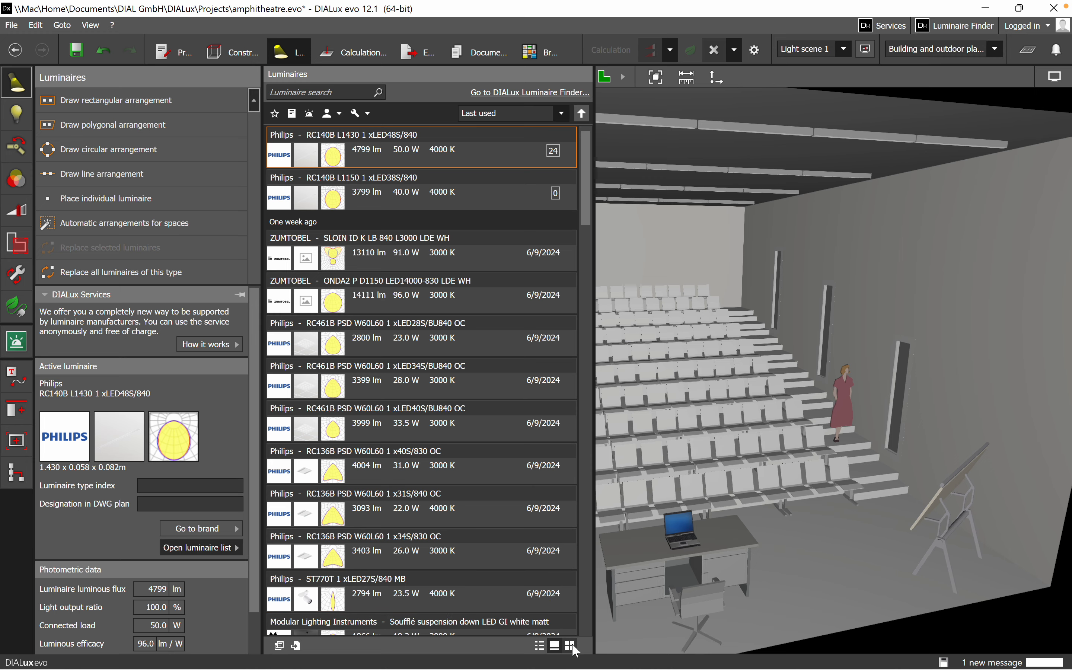
left_click(570, 646)
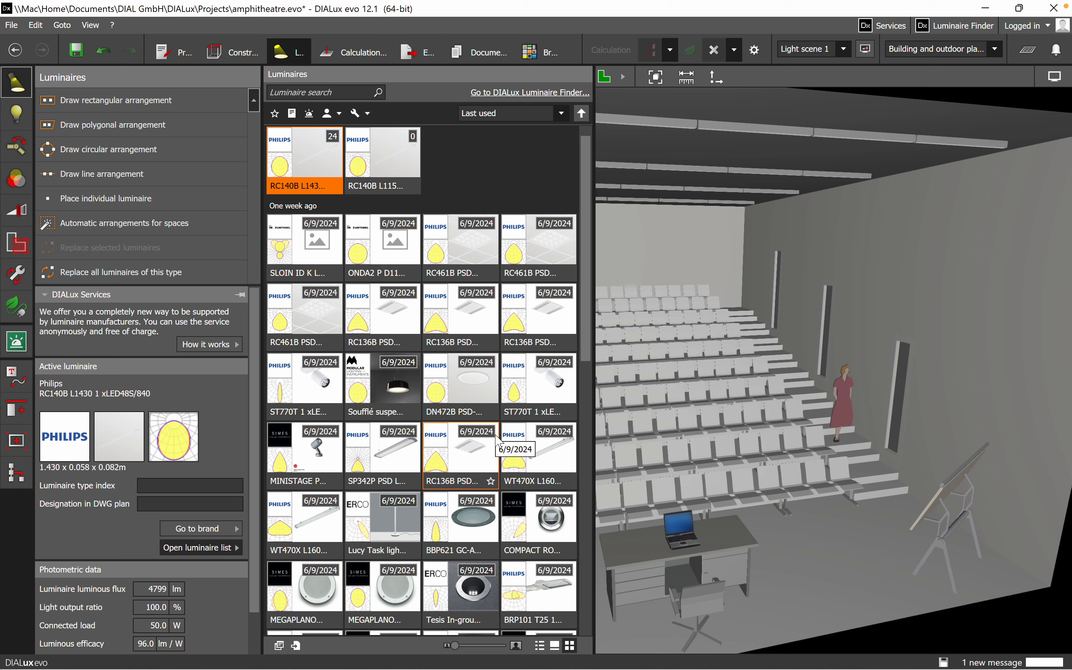
Review the standard and fast calculation settings and the options for discarding calculation results.
left_click(754, 50)
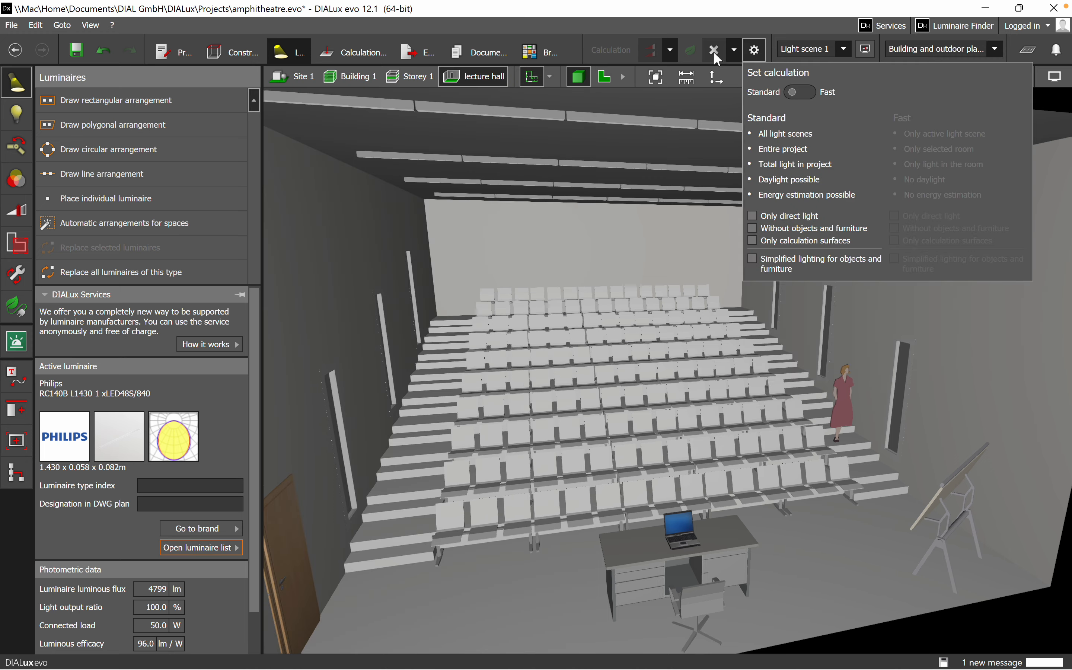
left_click(733, 49)
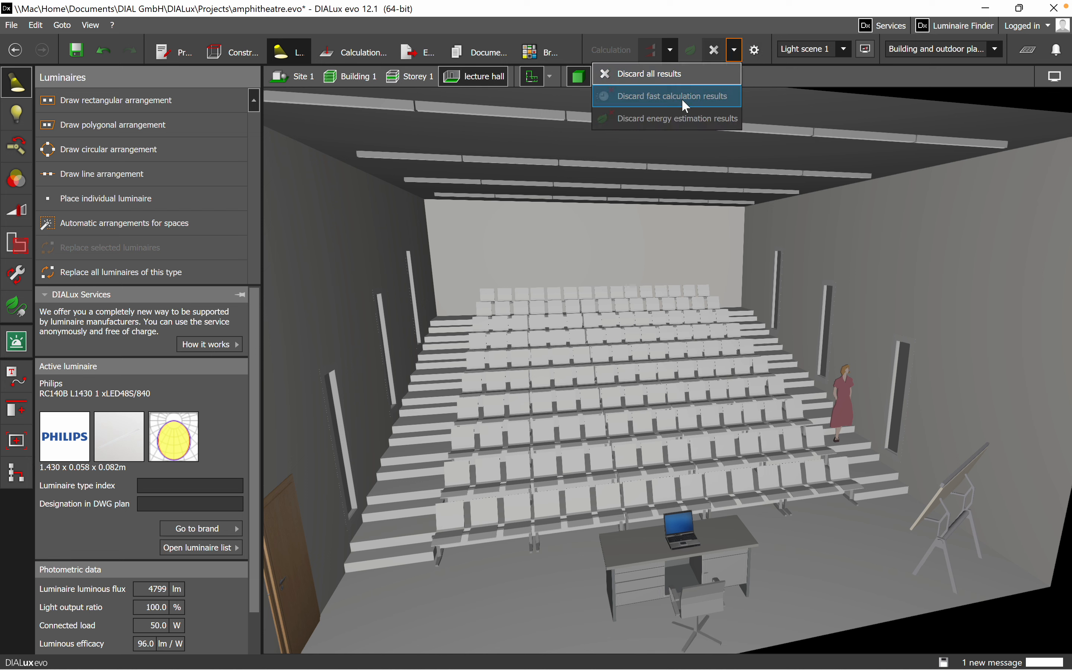
left_click(713, 49)
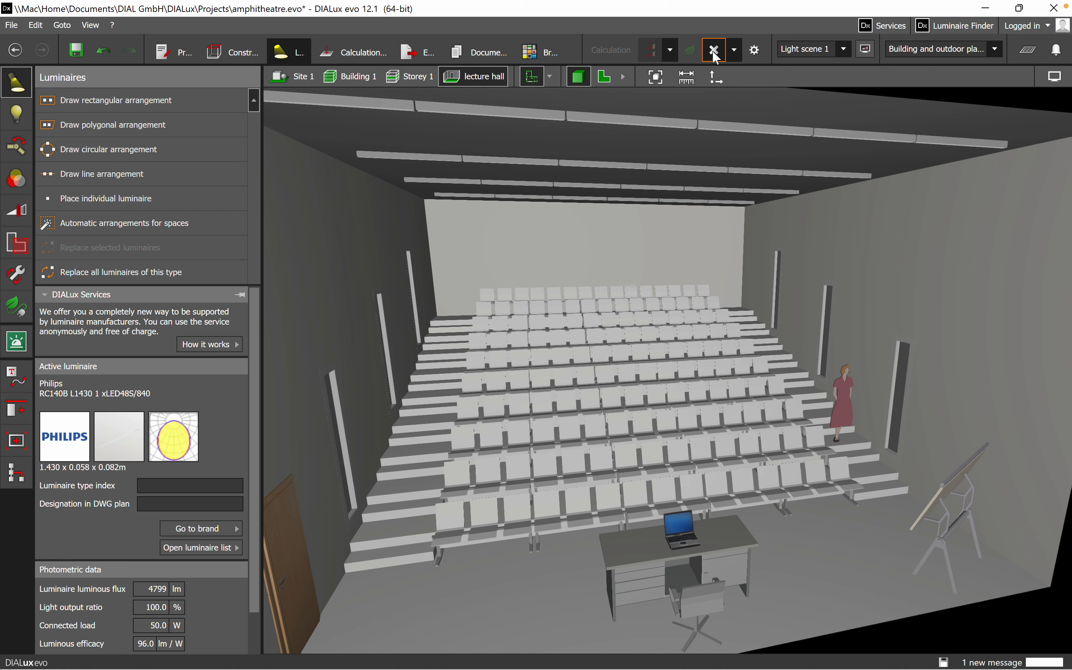
Start the calculation for the active light scene only, with Light scene 1 active.
left_click(673, 50)
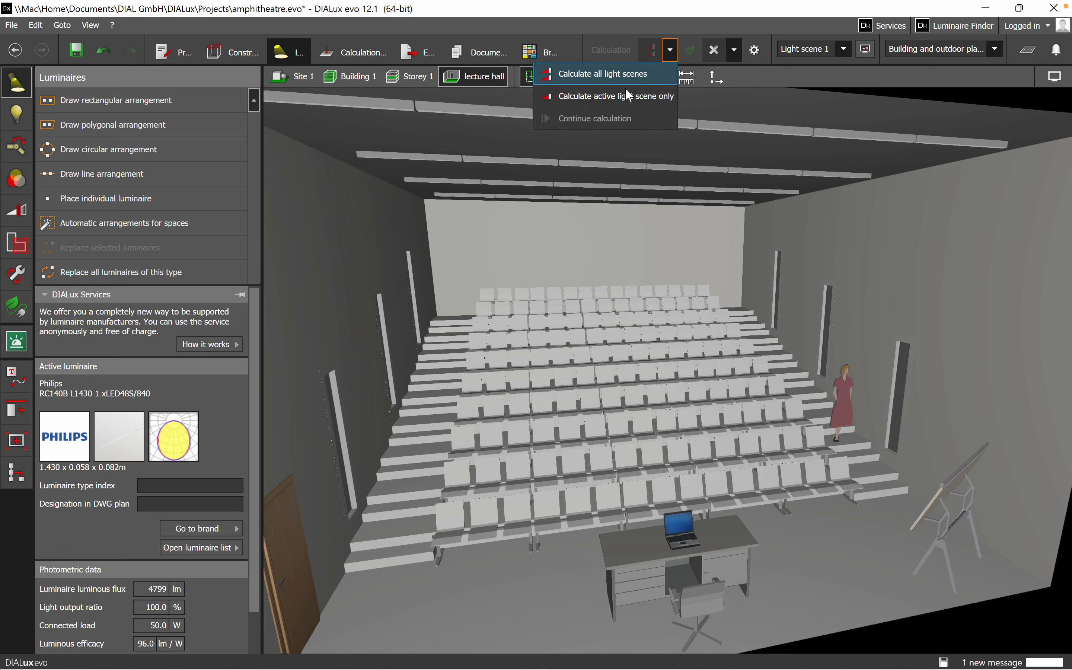
left_click(617, 97)
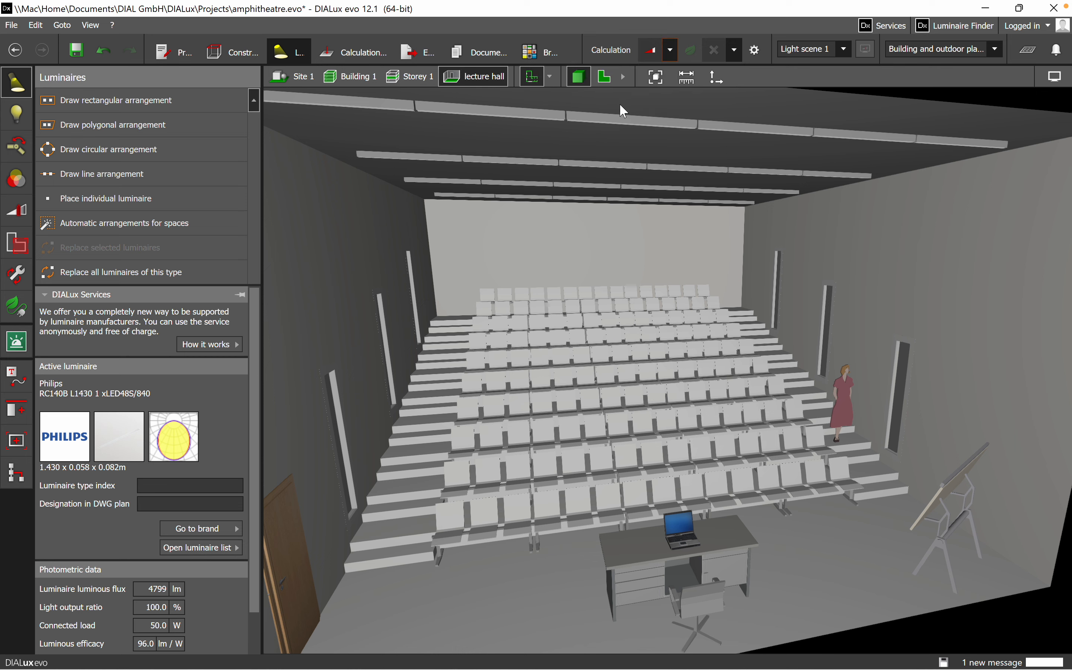
left_click(624, 58)
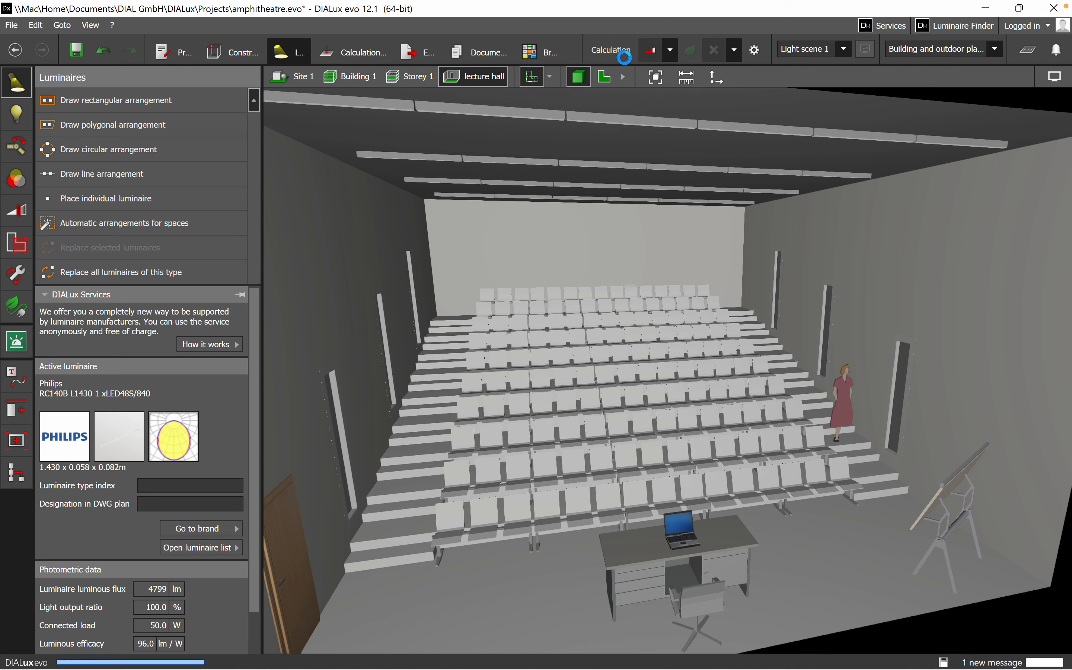